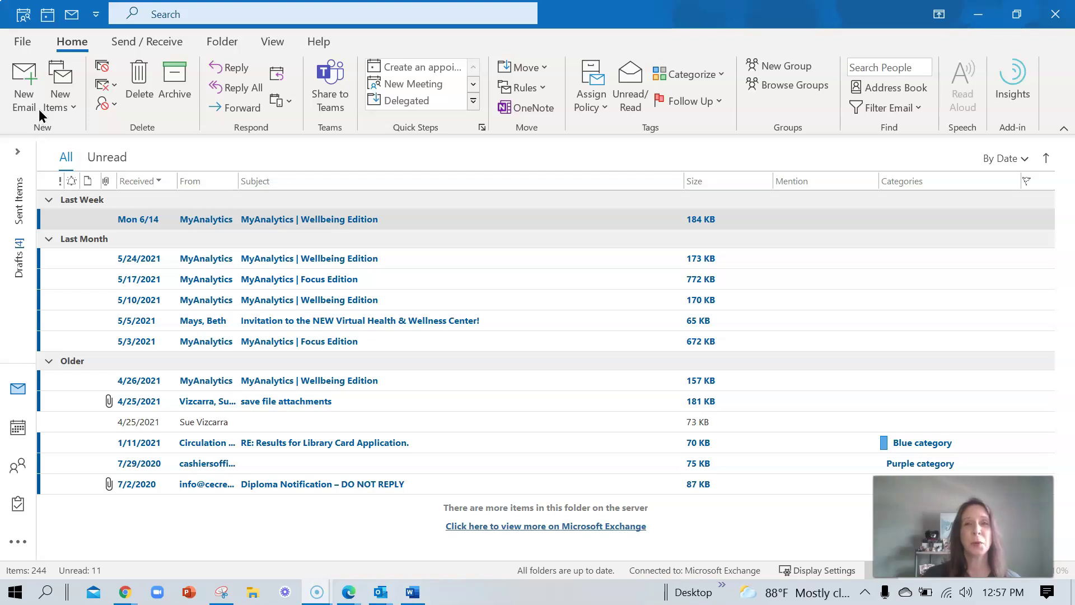
Open a new email and delete its default signature table, leaving the body empty.
left_click(39, 109)
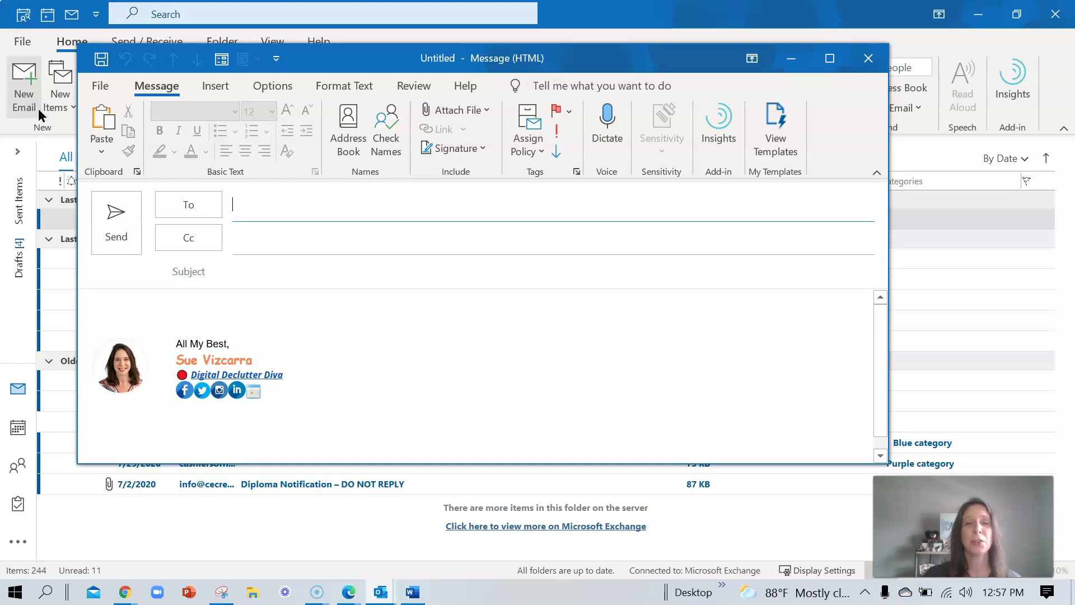
left_click(300, 373)
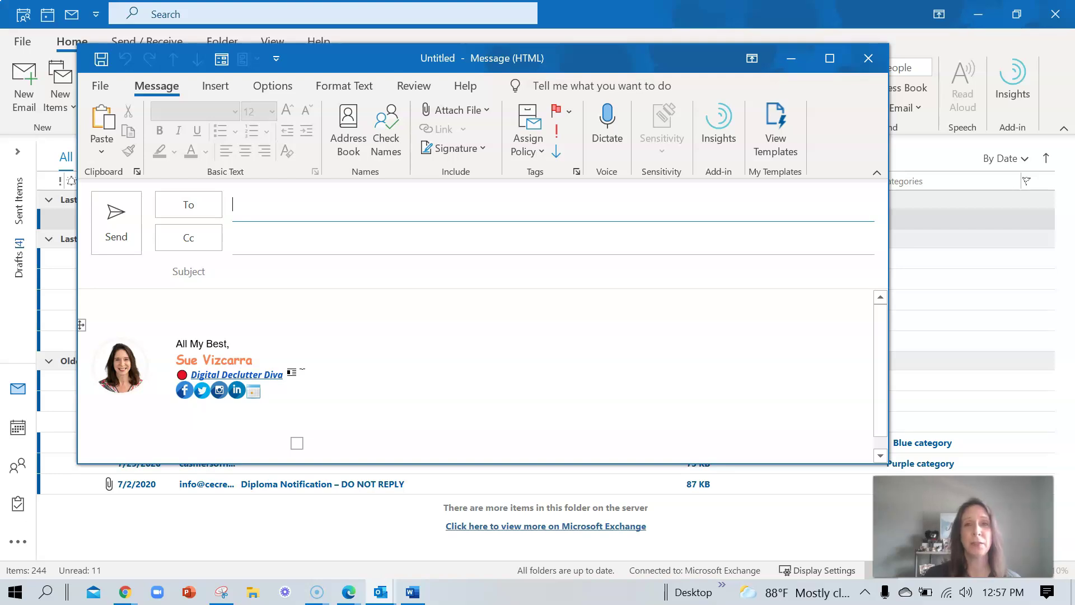
left_click(305, 375)
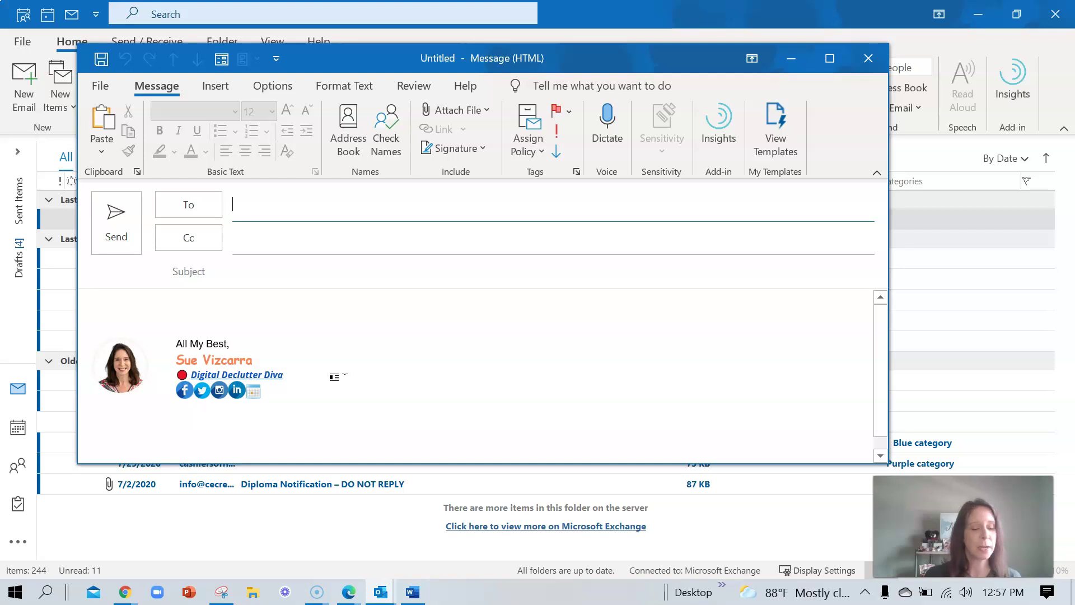
left_click(329, 388)
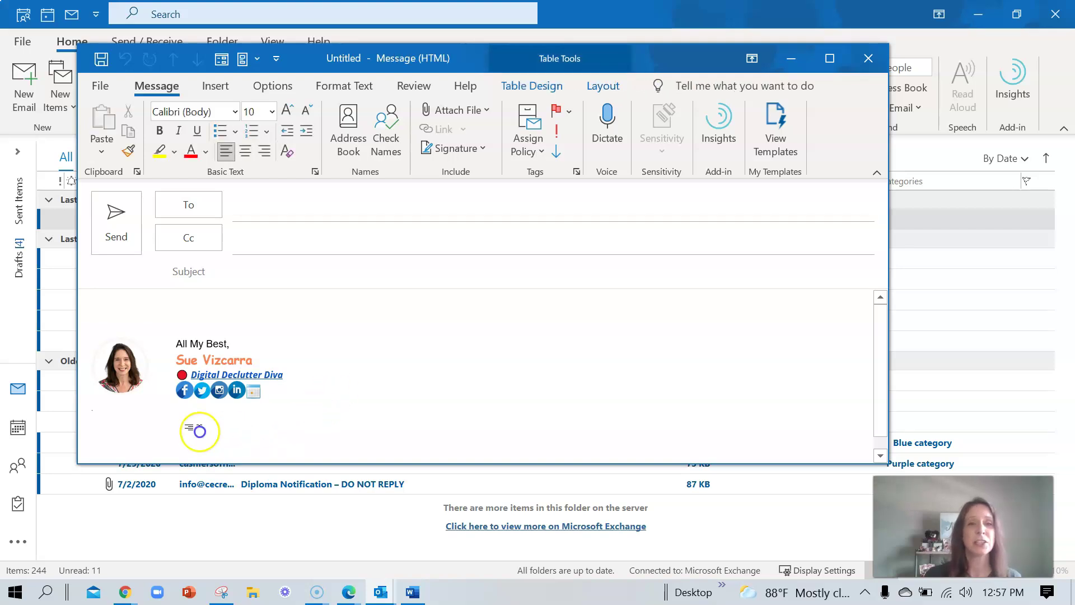
left_click_drag(197, 432, 91, 271)
key("Delete")
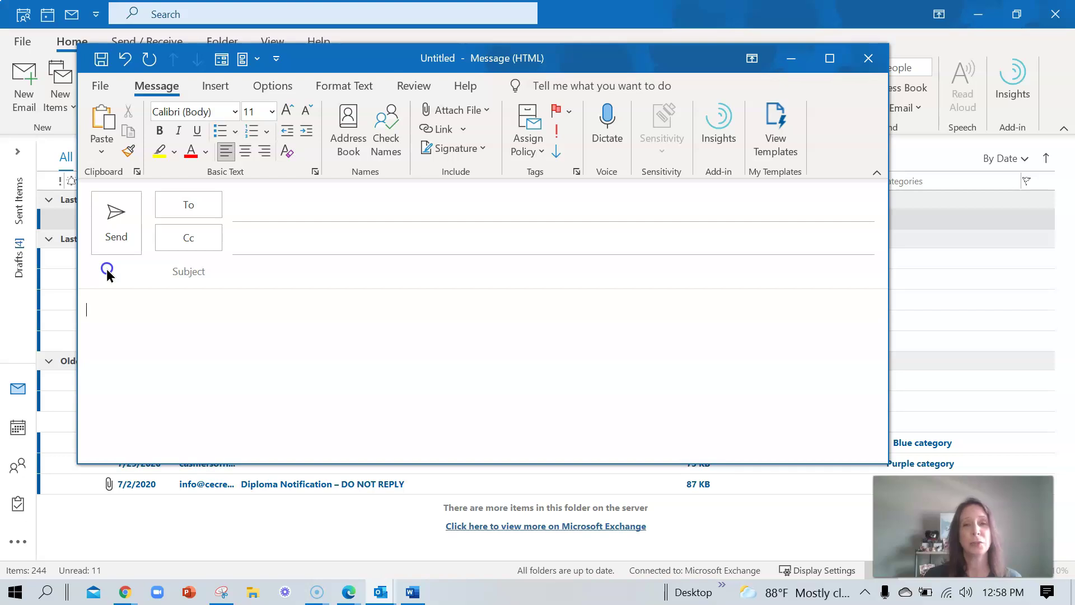
Paste the copied template instructions into the message body.
left_click(181, 379)
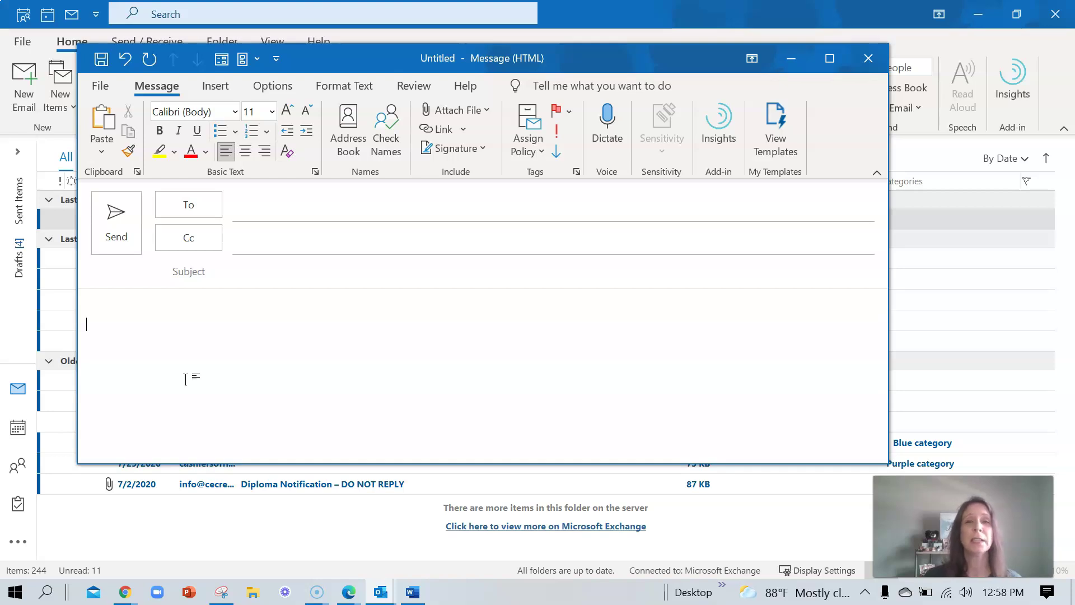
left_click(180, 367)
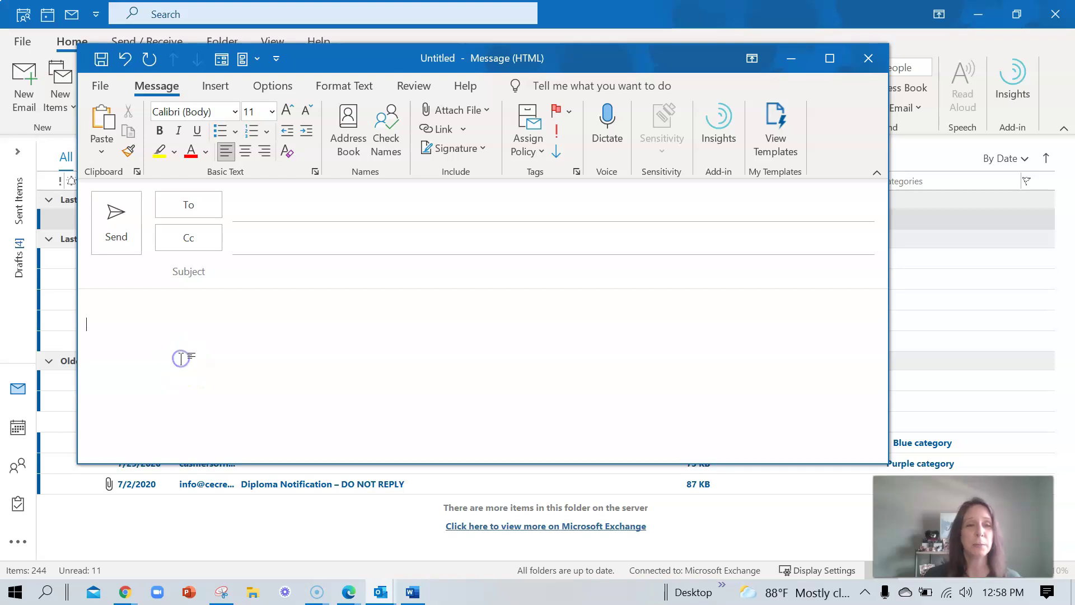
left_click(134, 338)
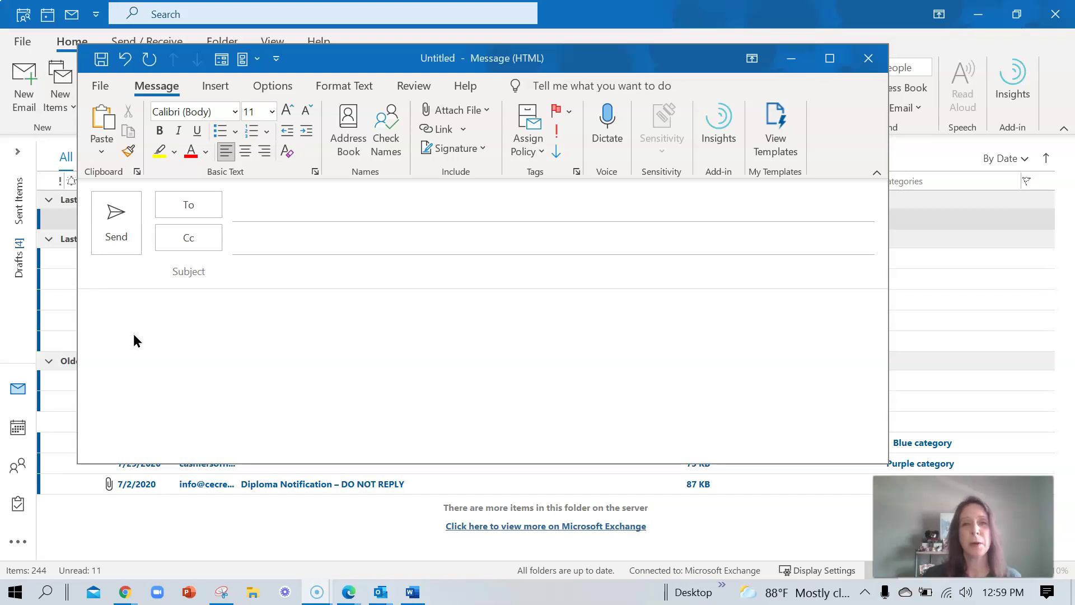
left_click(134, 331)
key("ctrl+v")
key("Escape")
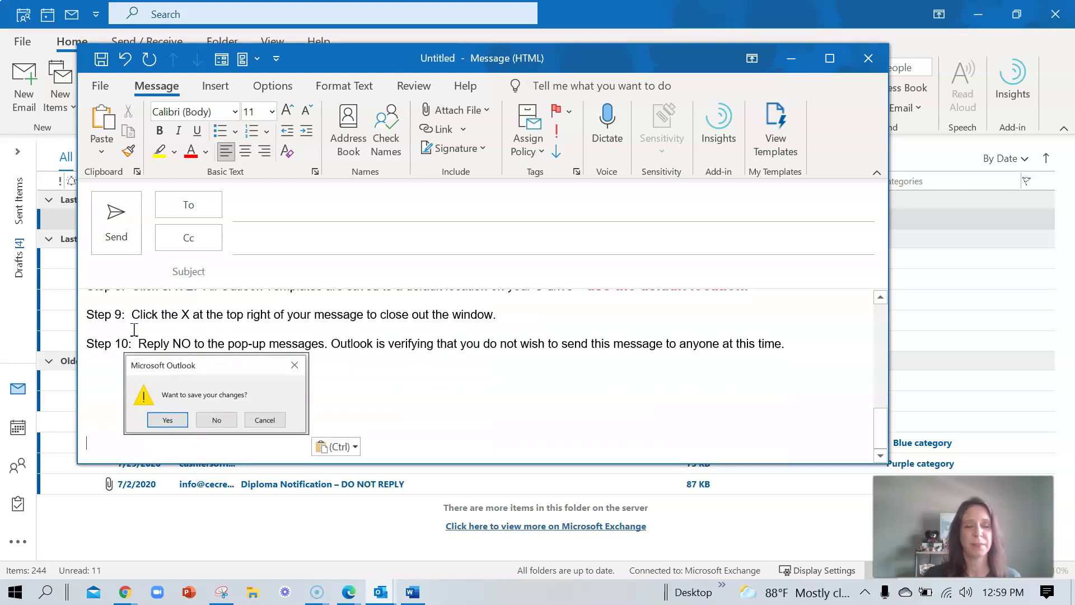
Copy the title 'How to Create an Outlook Template' into the Subject line.
scroll(147, 330, "up", 15)
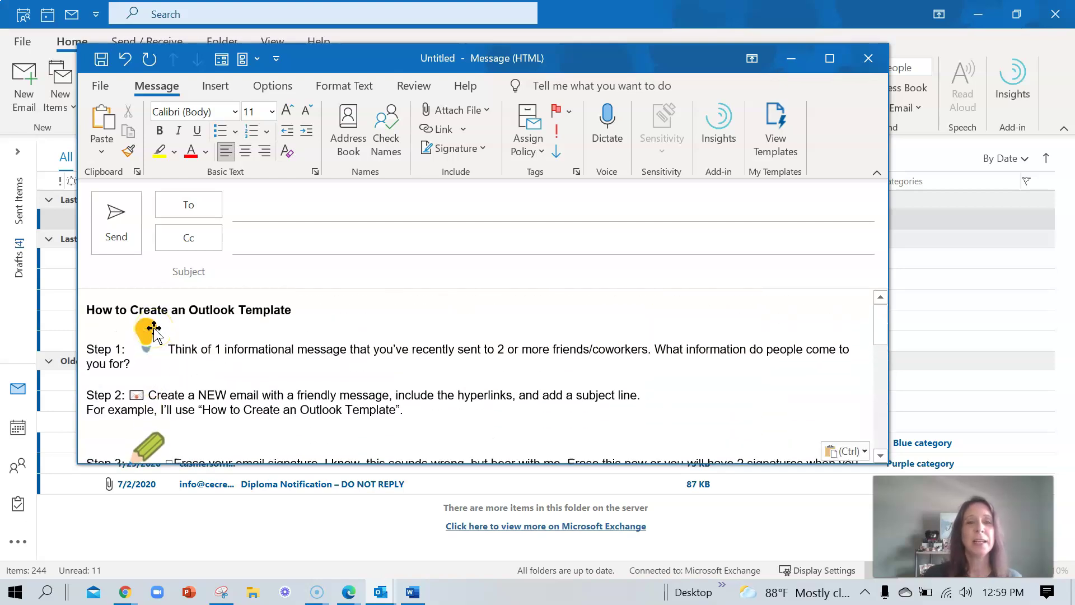
left_click_drag(294, 311, 87, 308)
key("ctrl+c")
left_click(252, 267)
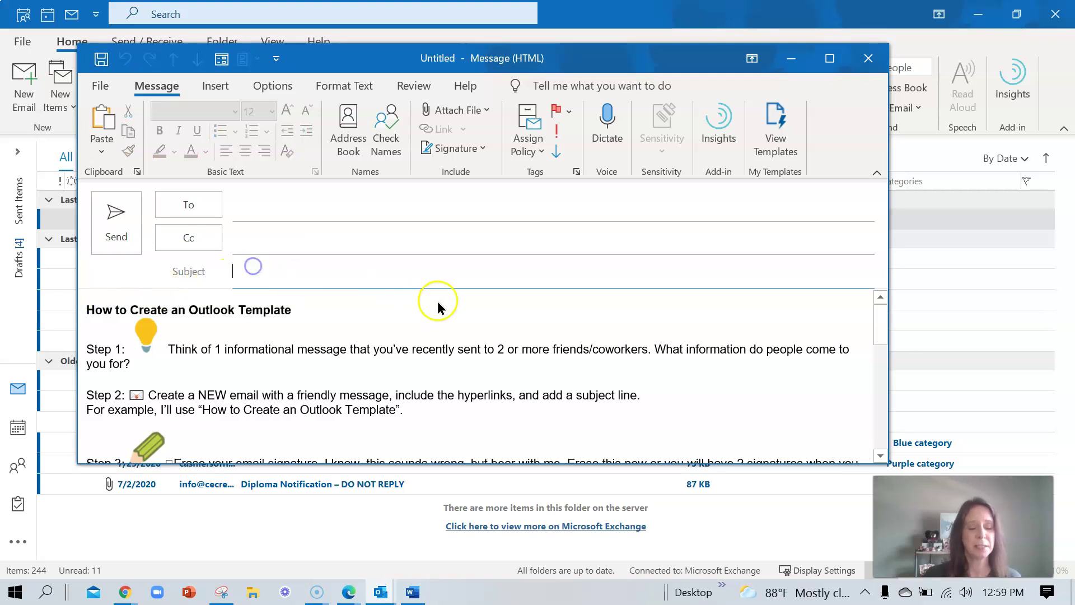
key("ctrl+v")
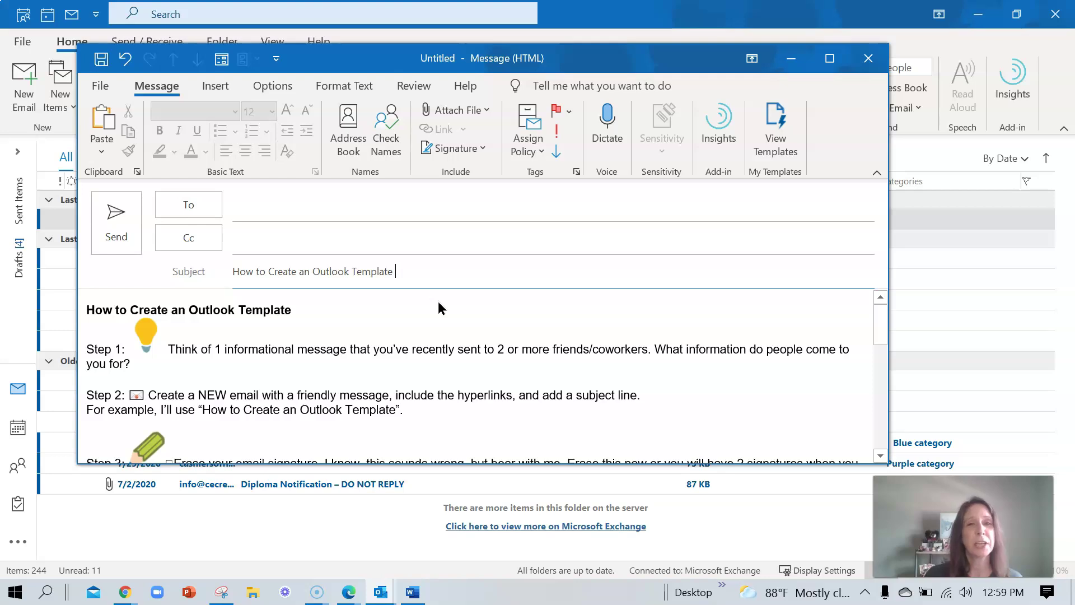
Save the message as an Outlook Template named 'How to Create an Outlook Template' in Templates.
left_click(100, 86)
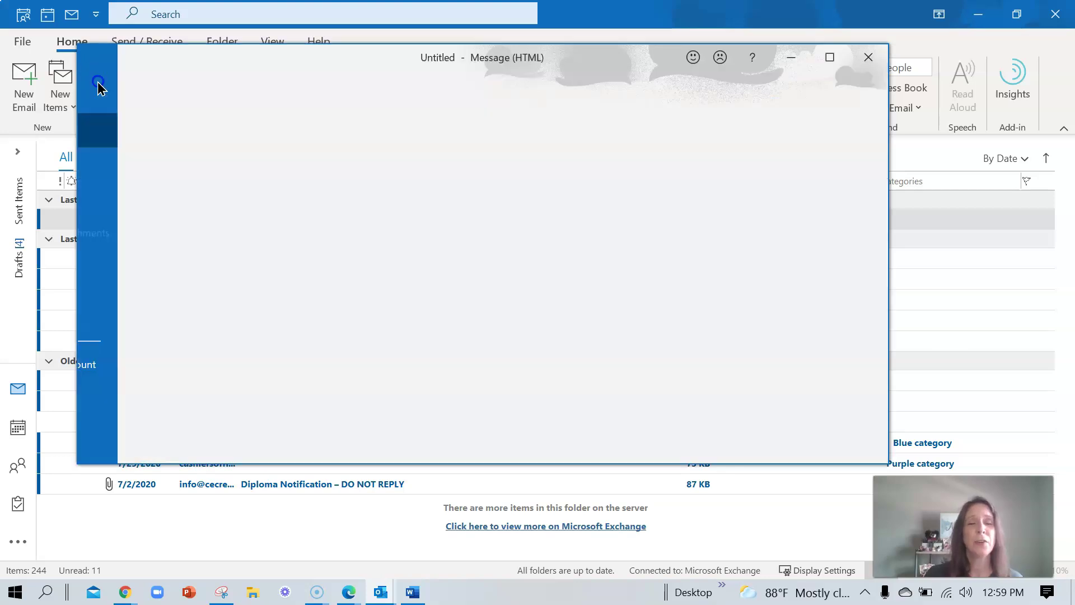
left_click(147, 202)
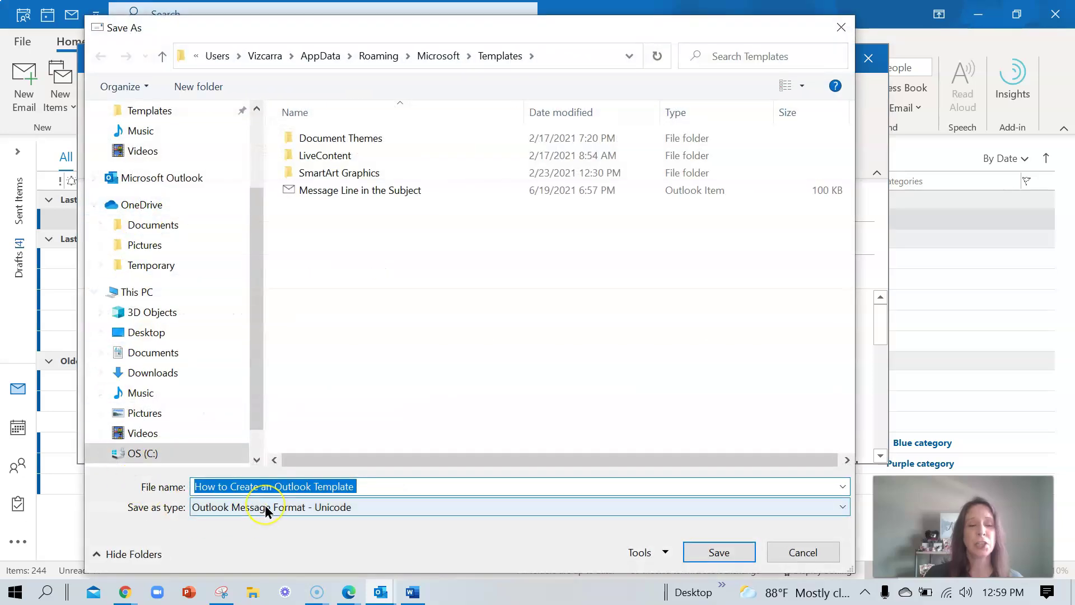
left_click(250, 503)
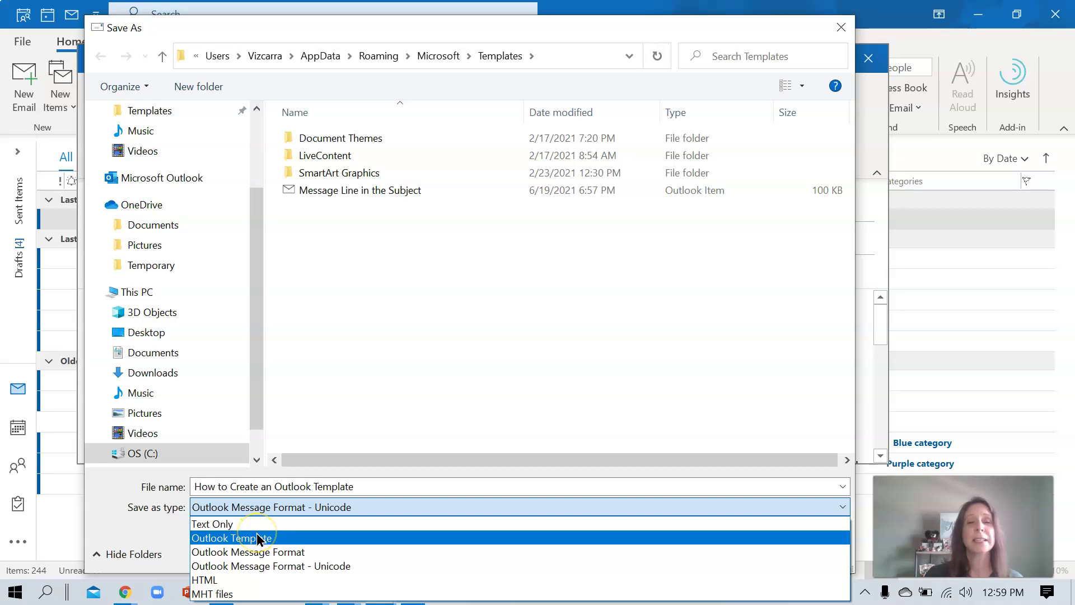
left_click(256, 538)
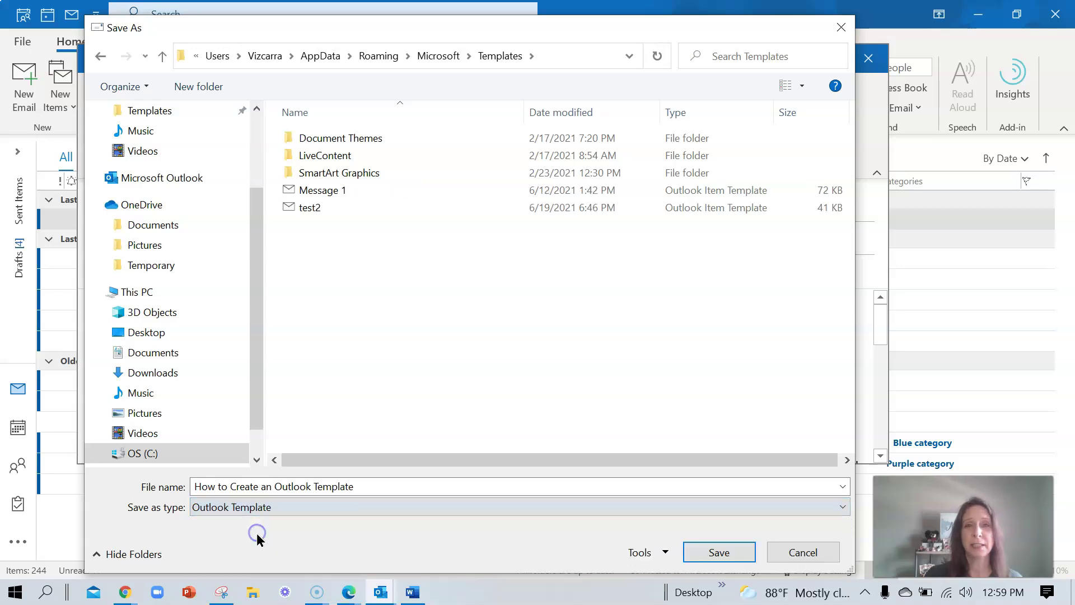
left_click(718, 554)
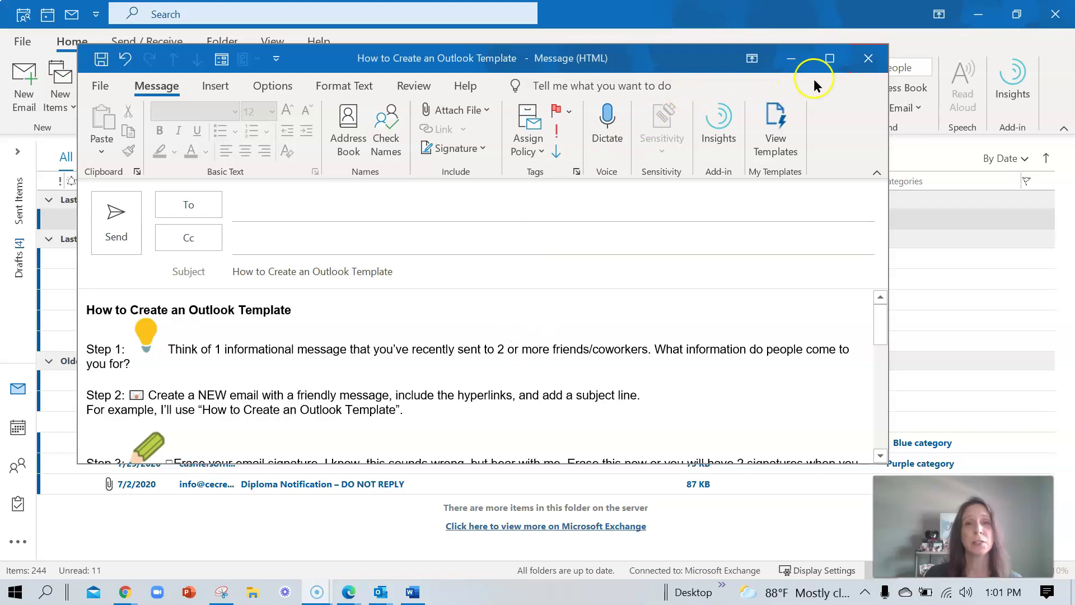
Close the message window without saving changes.
left_click(868, 59)
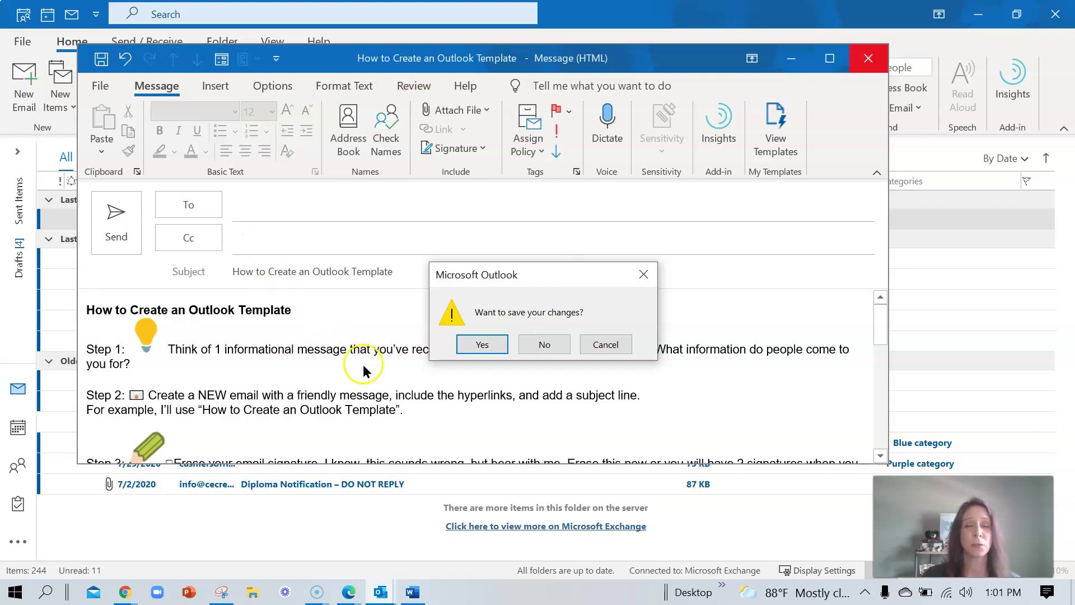
left_click(539, 343)
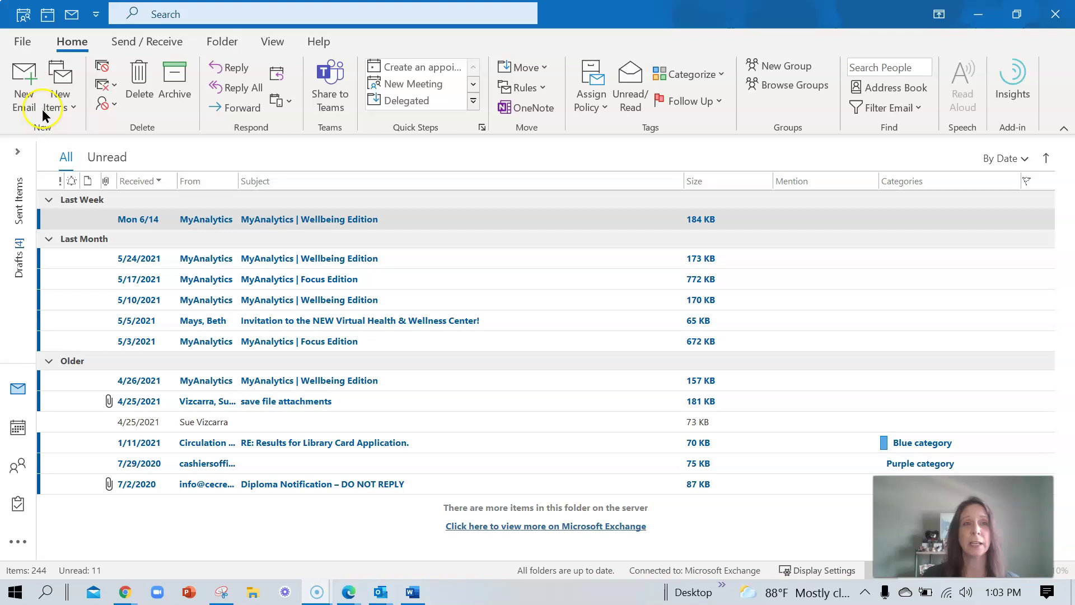
Open a new message from the 'How to Create an Outlook Template' template in User Templates in File System.
left_click(25, 105)
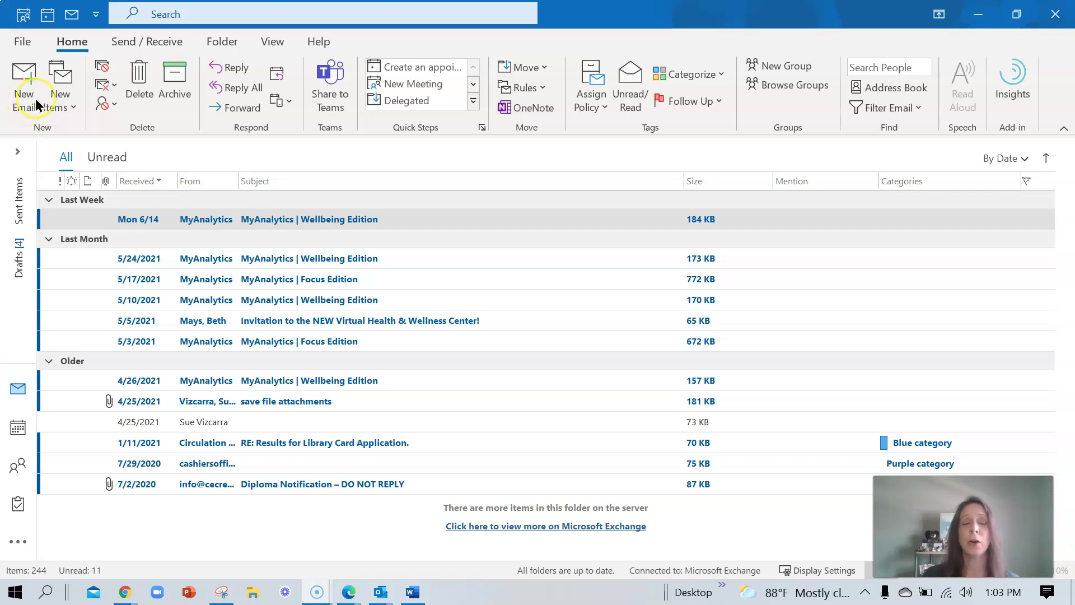
left_click(64, 106)
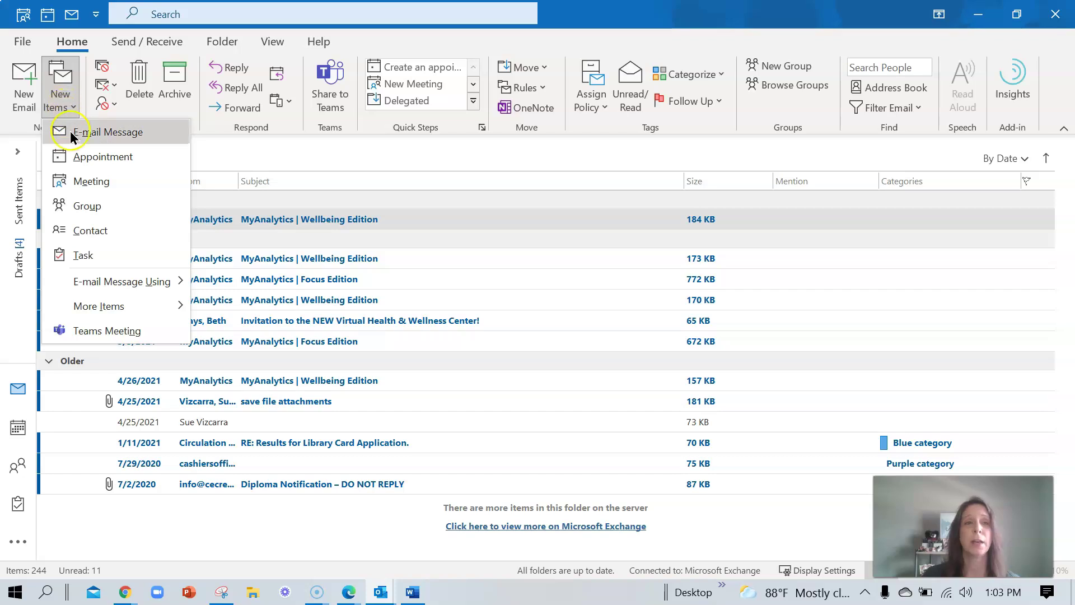
mouse_move(135, 308)
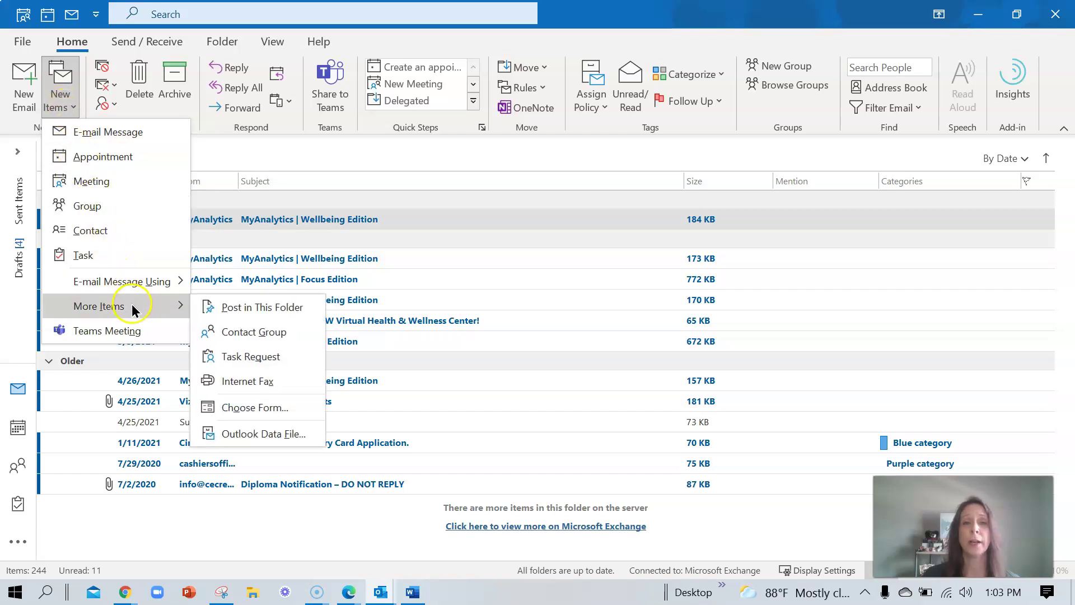
left_click(263, 409)
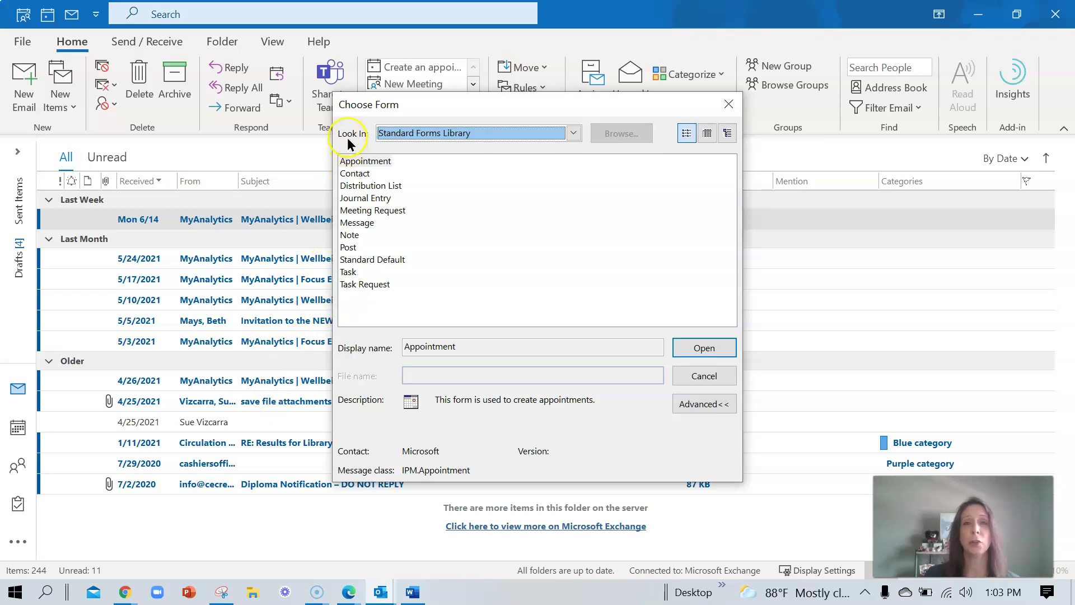
left_click(573, 132)
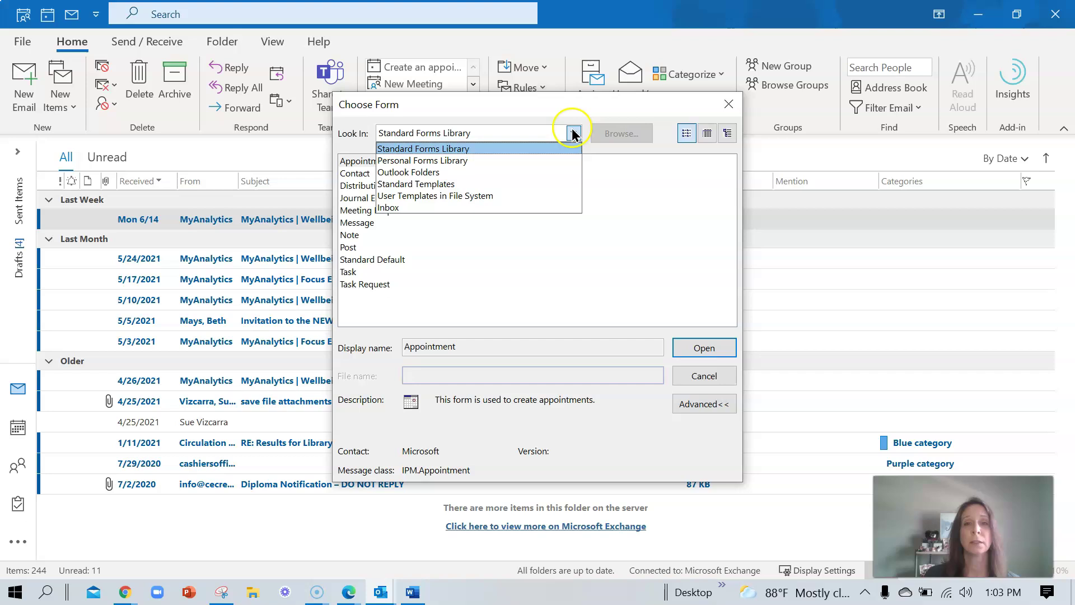
left_click(480, 196)
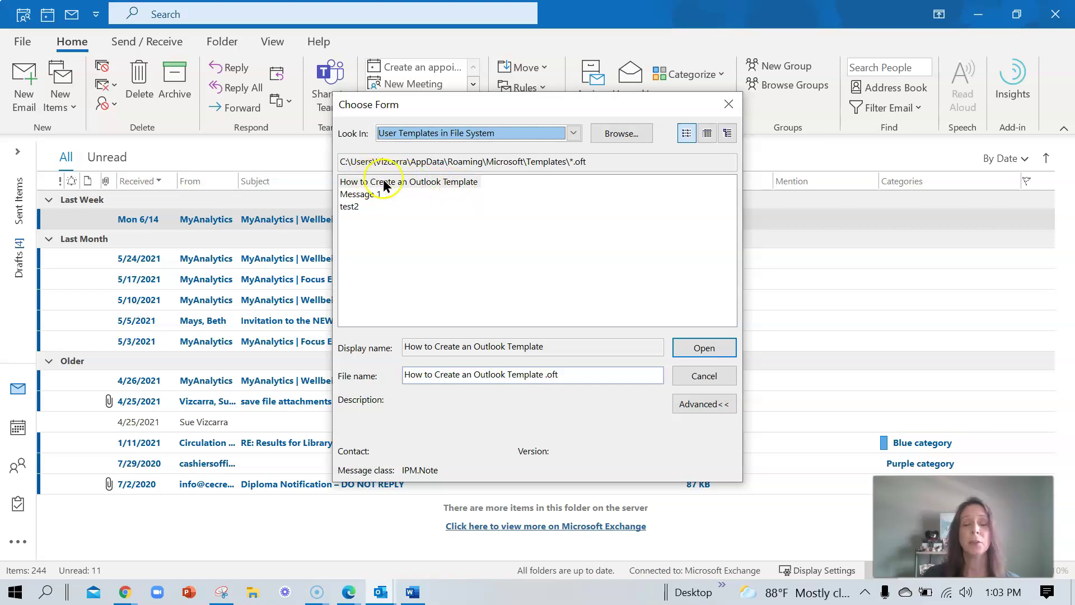
left_click(412, 180)
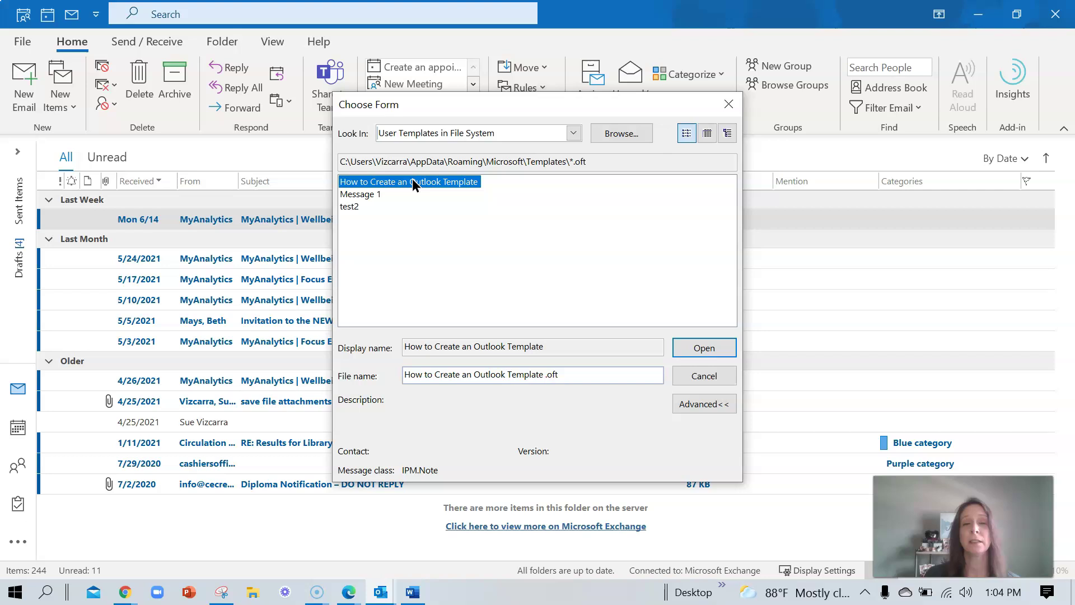
left_click(700, 349)
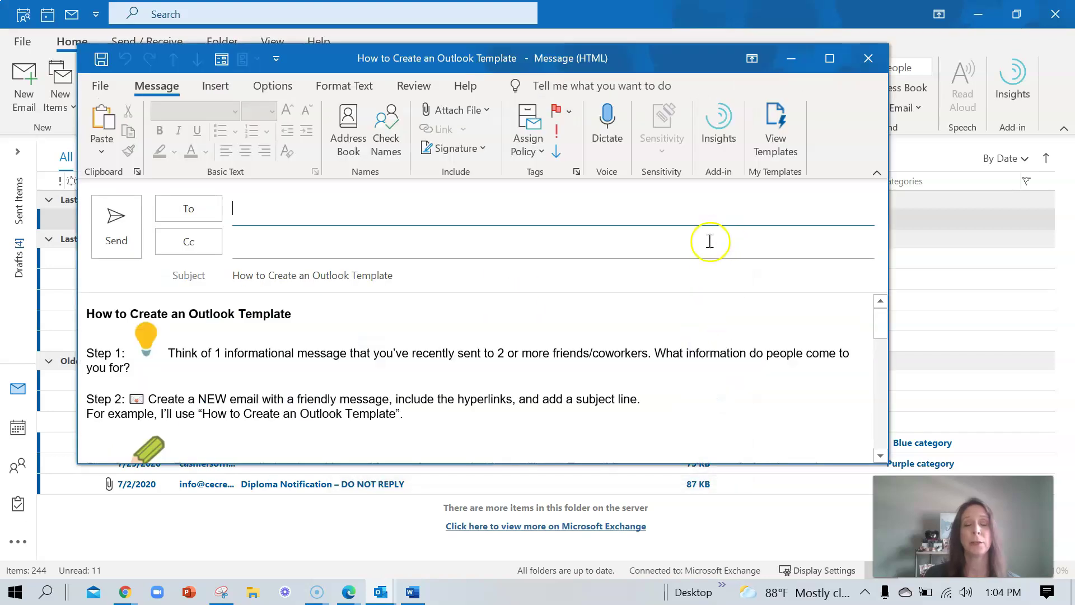
Scroll through the template-based message to review its instructions.
left_click(443, 349)
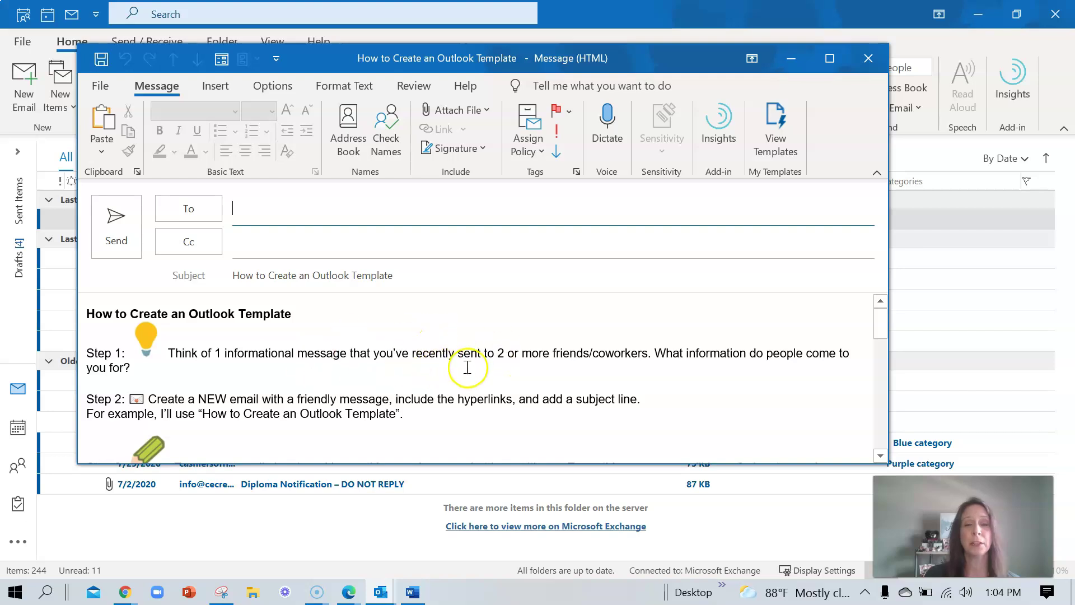
scroll(471, 361, "down", 15)
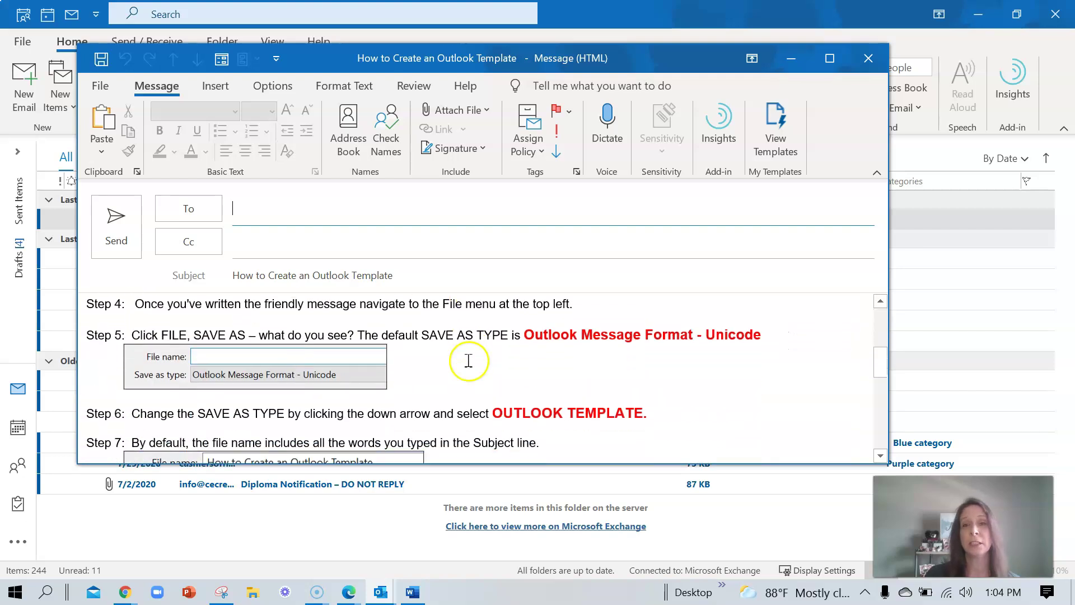
scroll(458, 358, "down", 1)
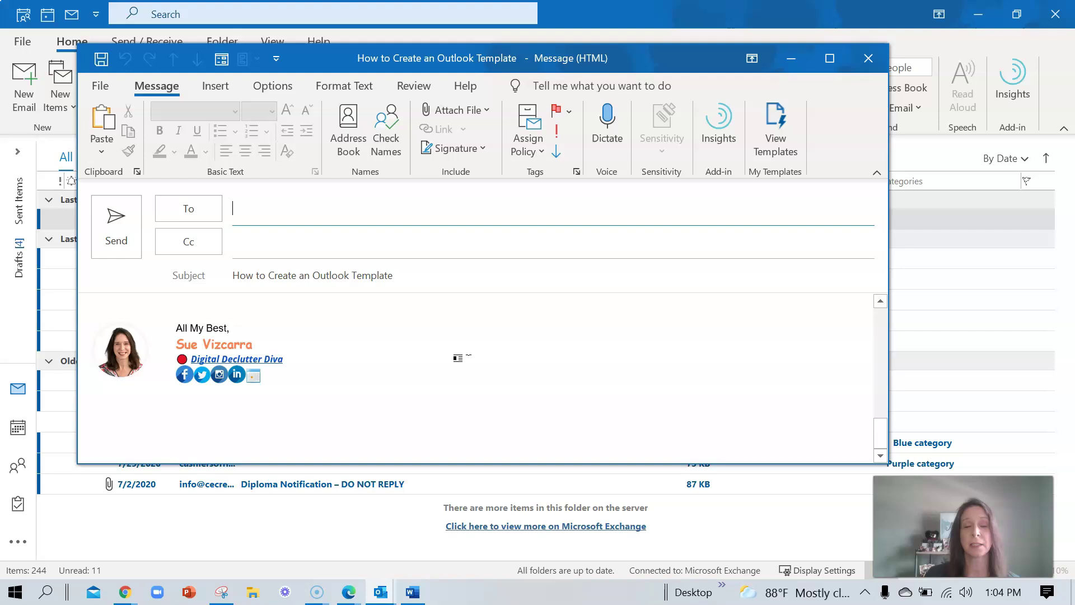
scroll(458, 358, "up", 15)
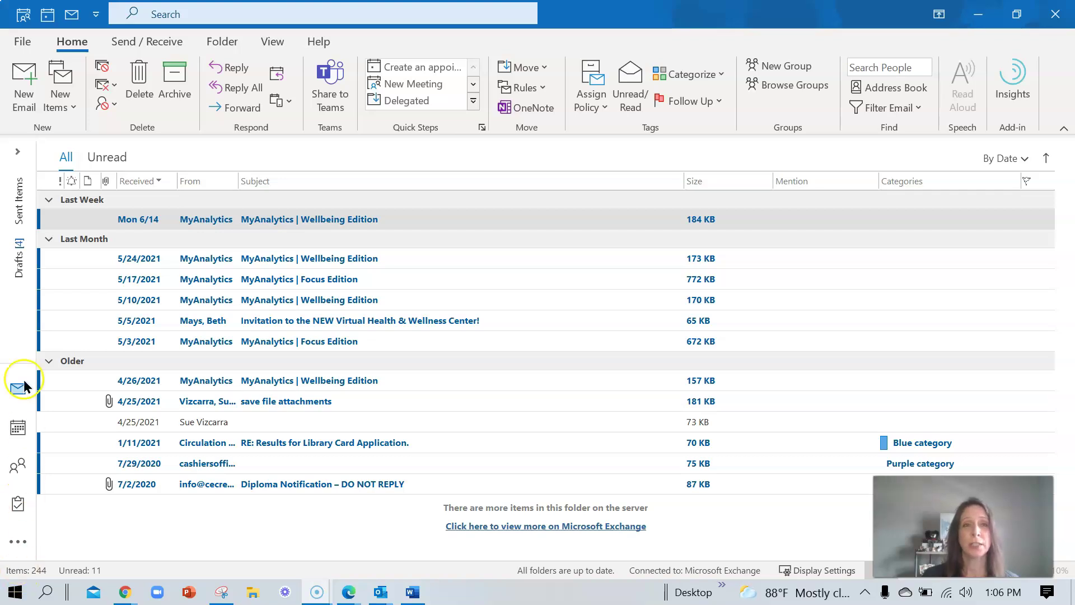
Reopen the 'How to Create an Outlook Template' template from User Templates in File System as a new message.
left_click(69, 102)
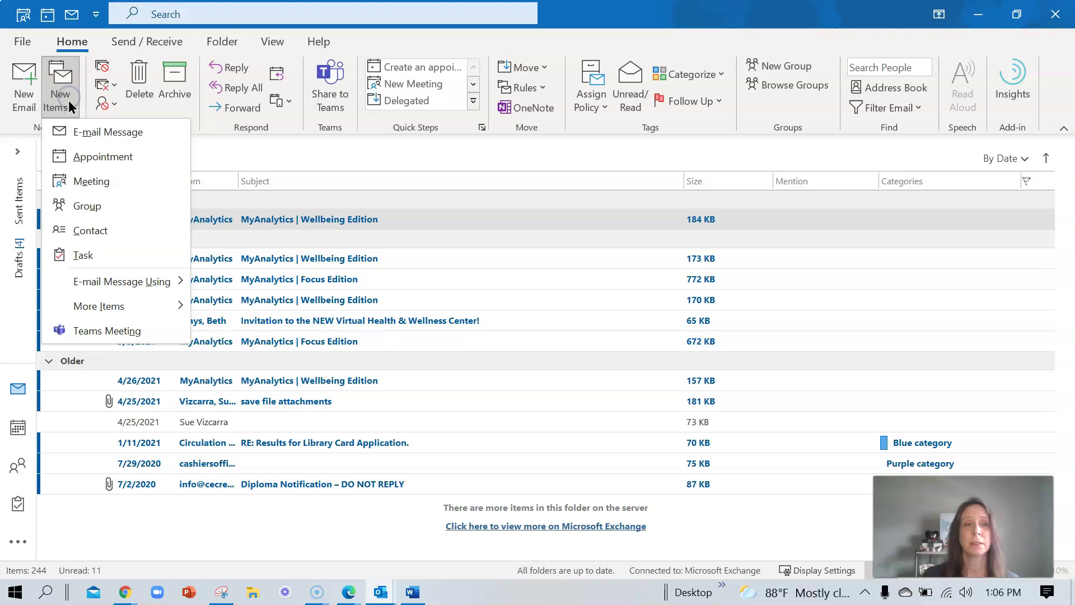
mouse_move(104, 307)
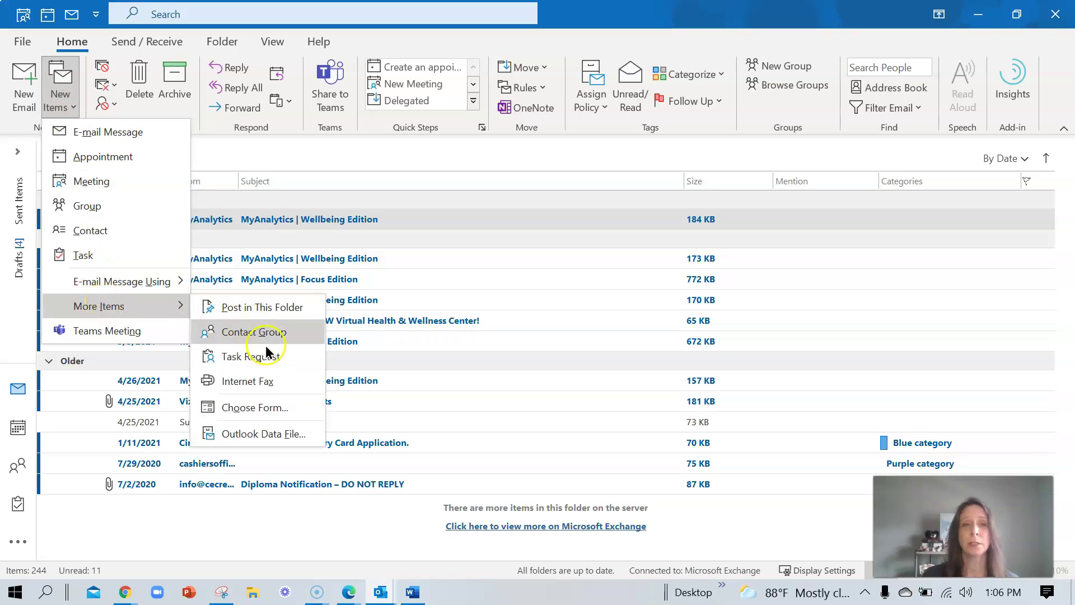
left_click(280, 412)
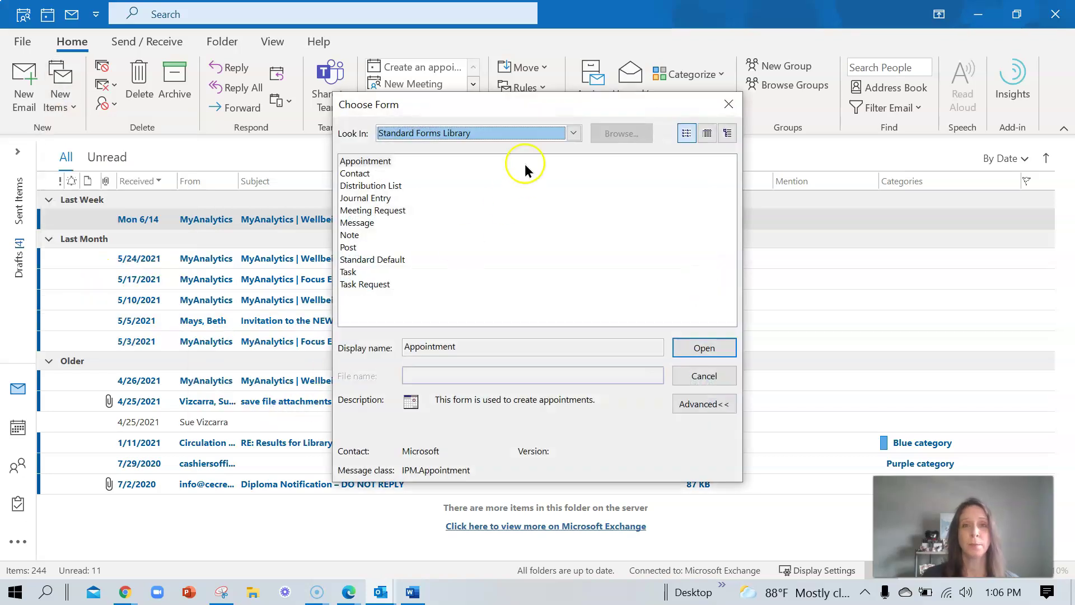
left_click(573, 133)
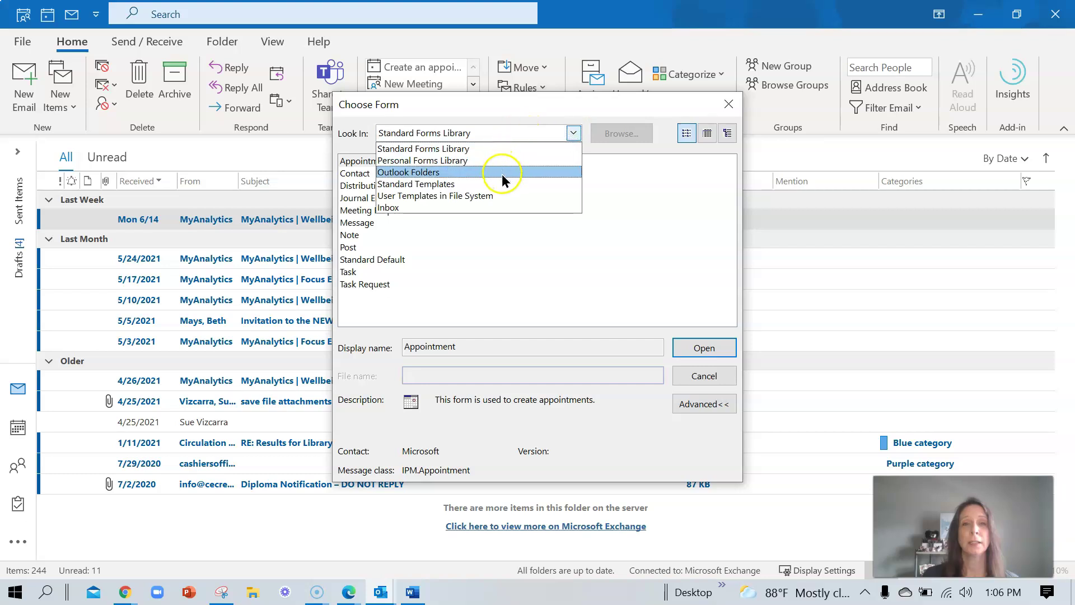
left_click(502, 195)
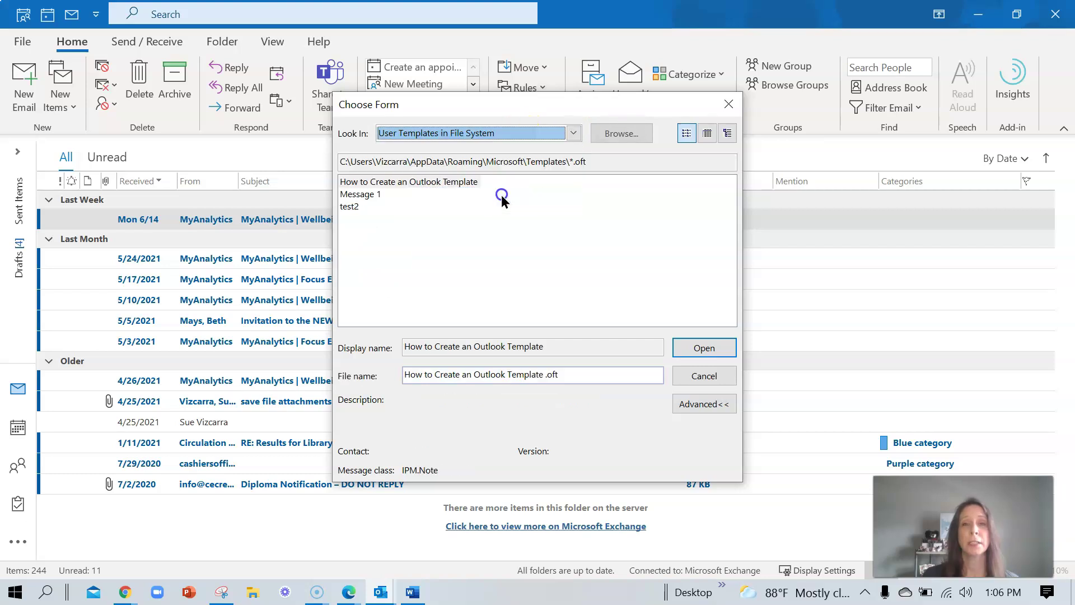
left_click(409, 182)
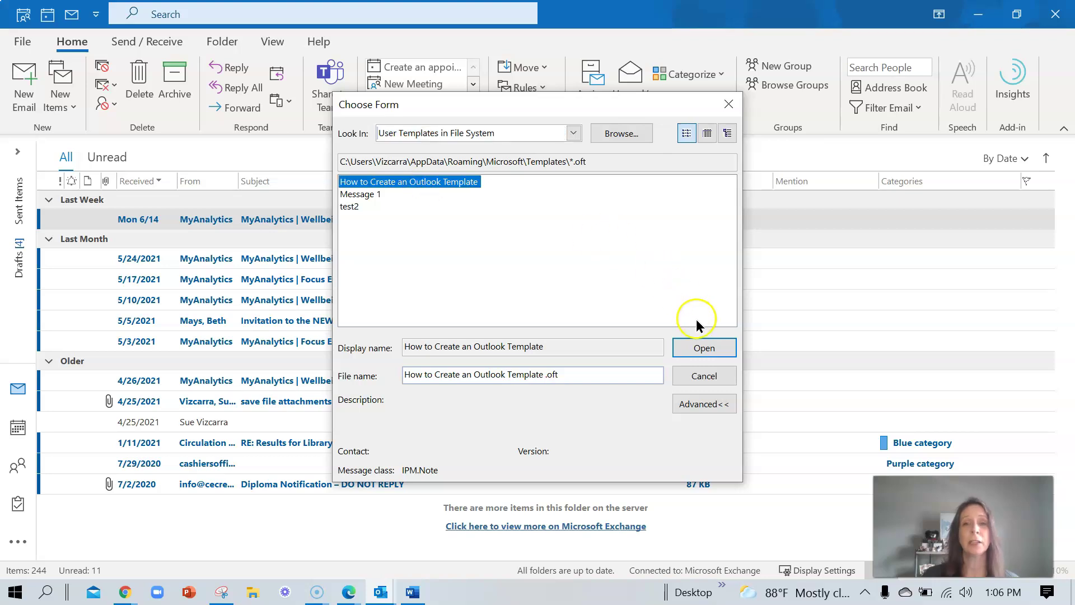
left_click(700, 347)
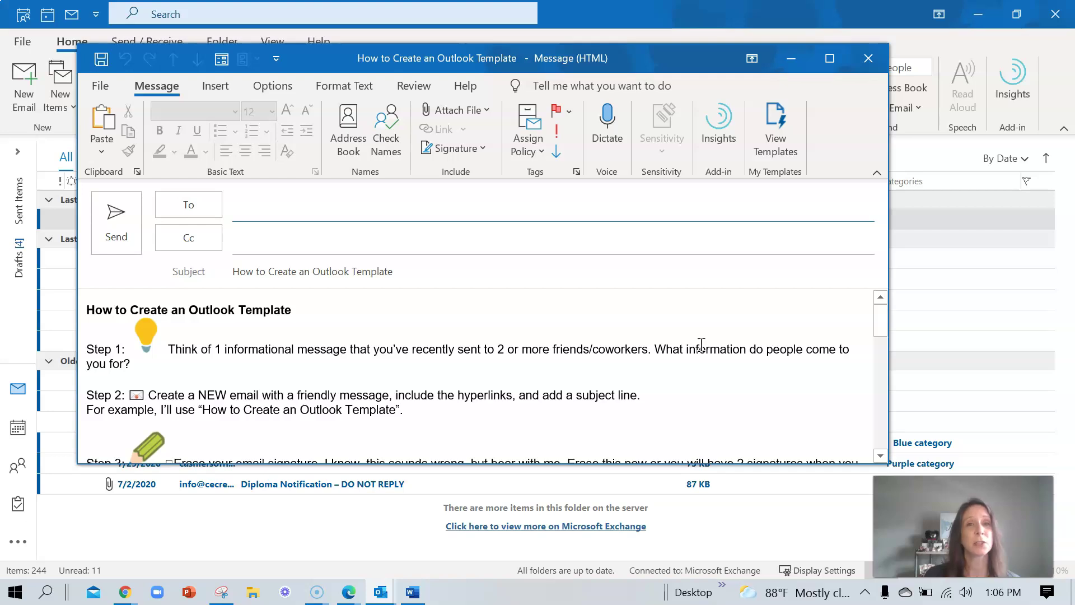
left_click_drag(881, 314, 883, 438)
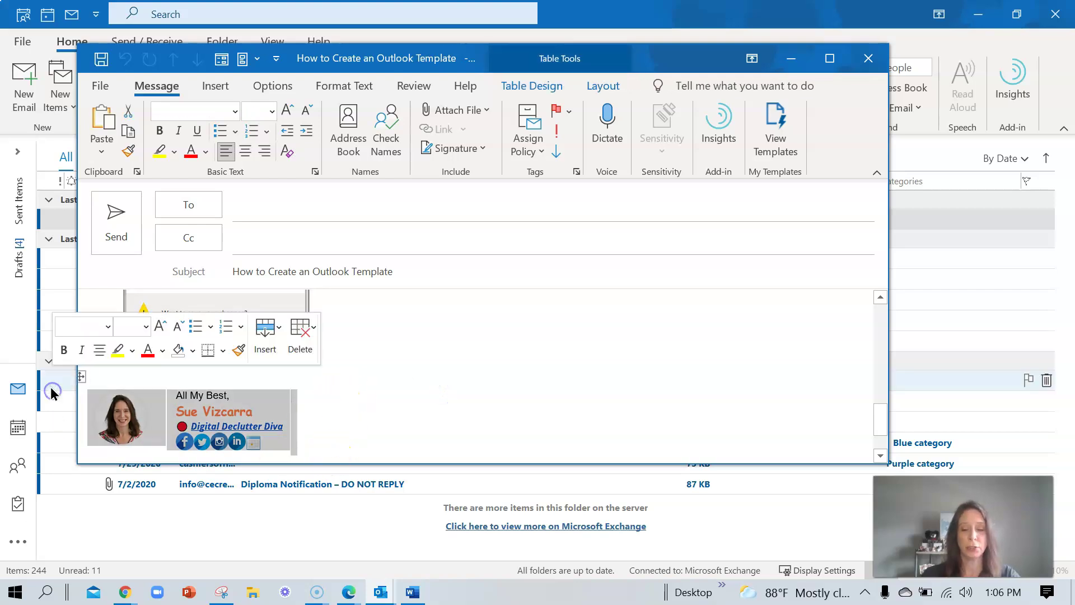
Delete the lightbulb image from Step 1 and the pencil image from Step 3.
scroll(487, 397, "up", 15)
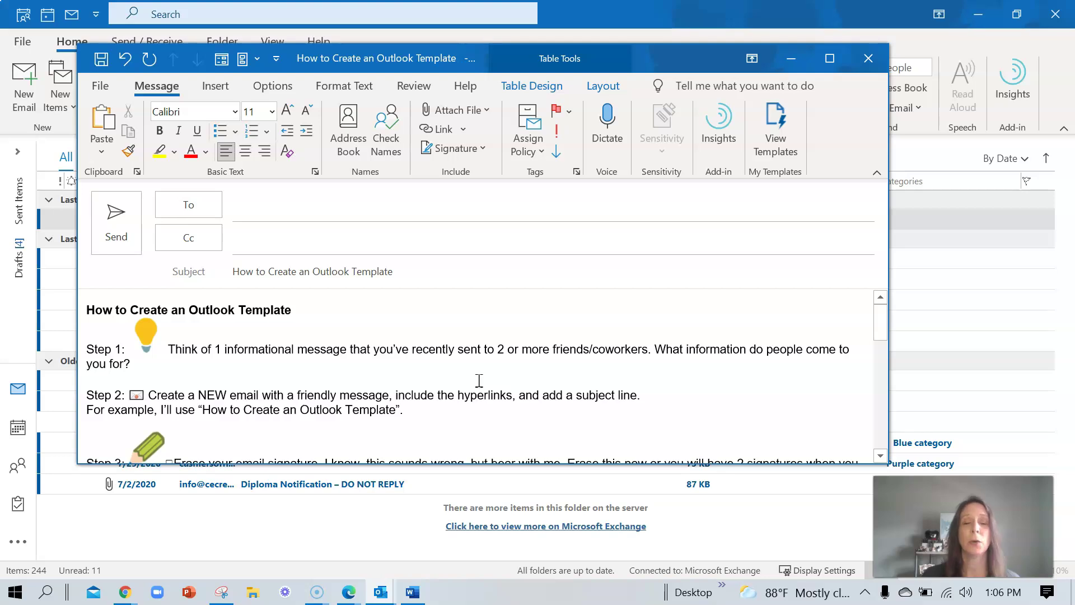
left_click(144, 339)
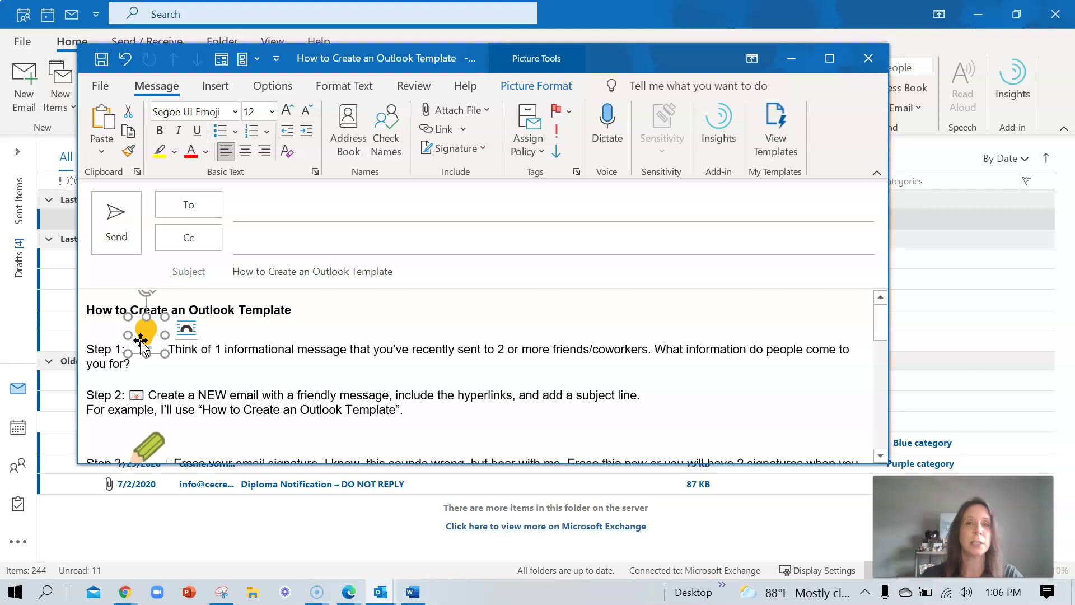
key("Delete")
left_click(146, 408)
key("Delete")
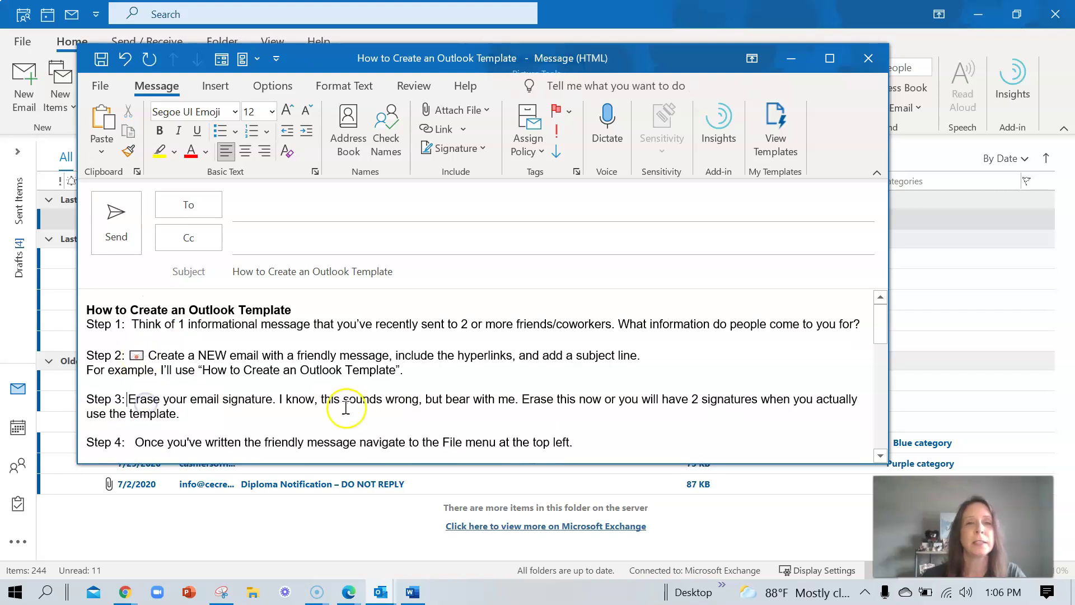
left_click(350, 404)
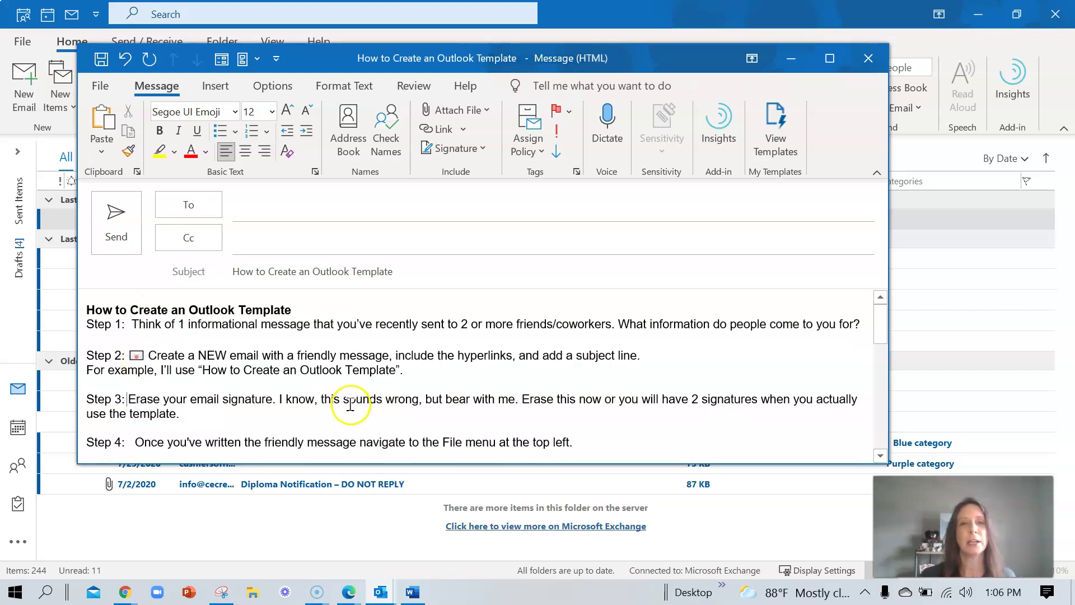
Save the edited message as an Outlook Template, replacing the existing 'How to Create an Outlook Template' file.
left_click(99, 86)
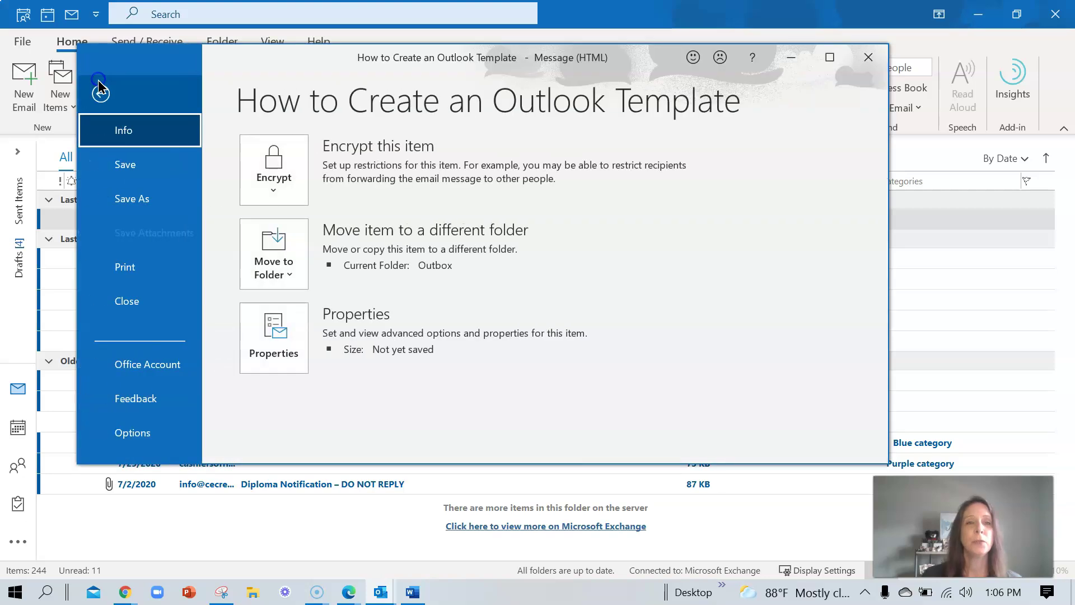
left_click(129, 191)
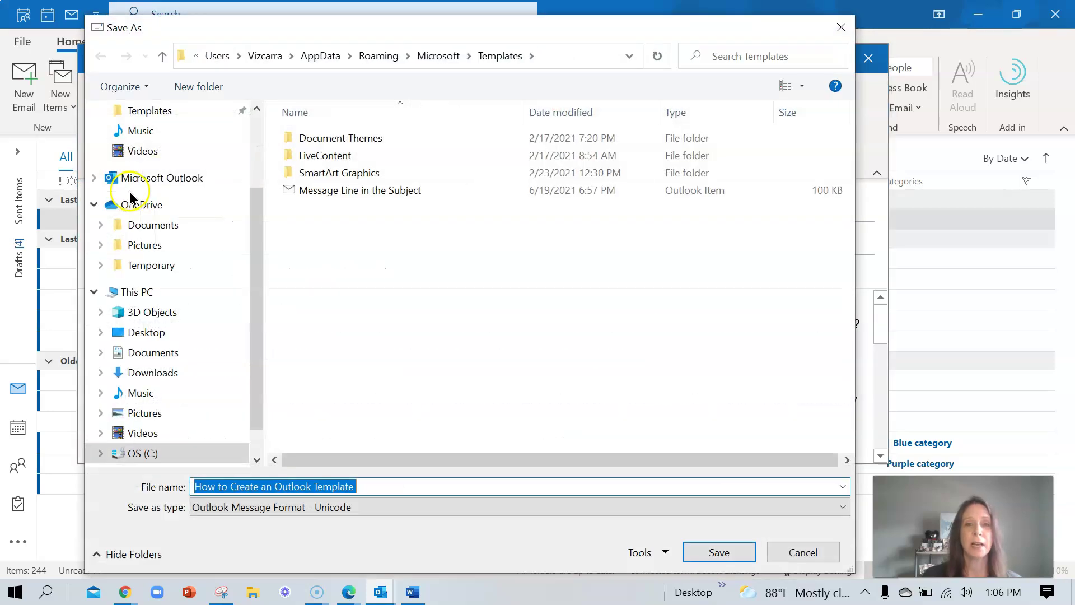
left_click(269, 507)
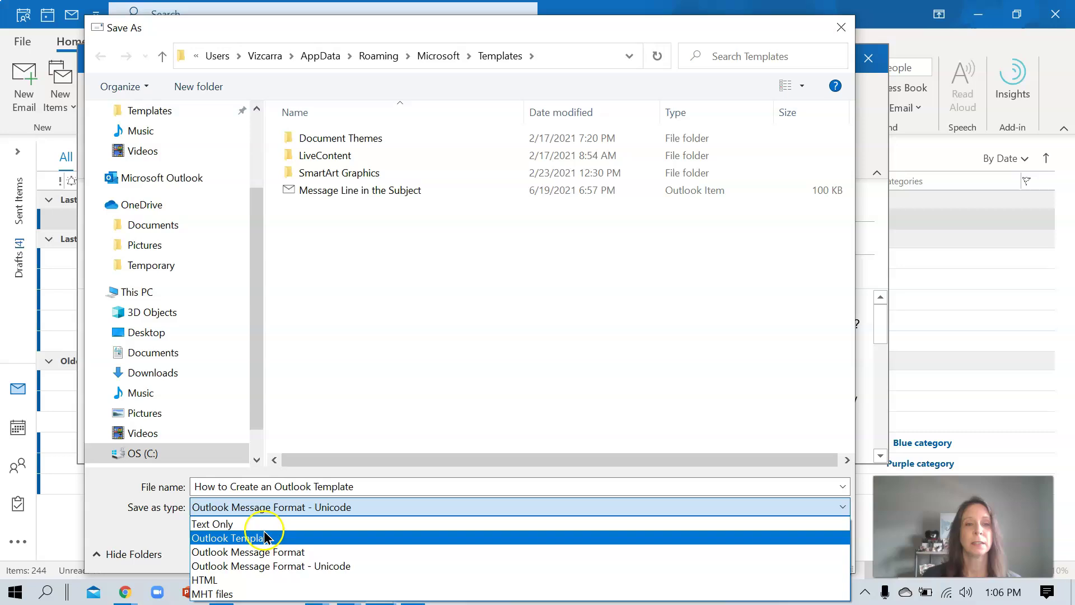
left_click(263, 539)
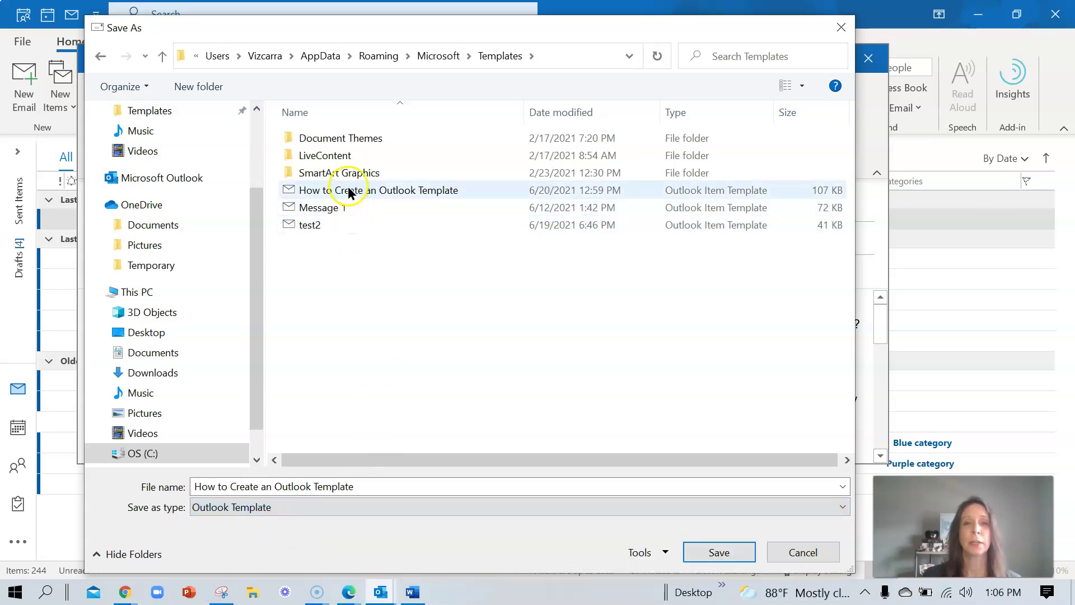
left_click(210, 487)
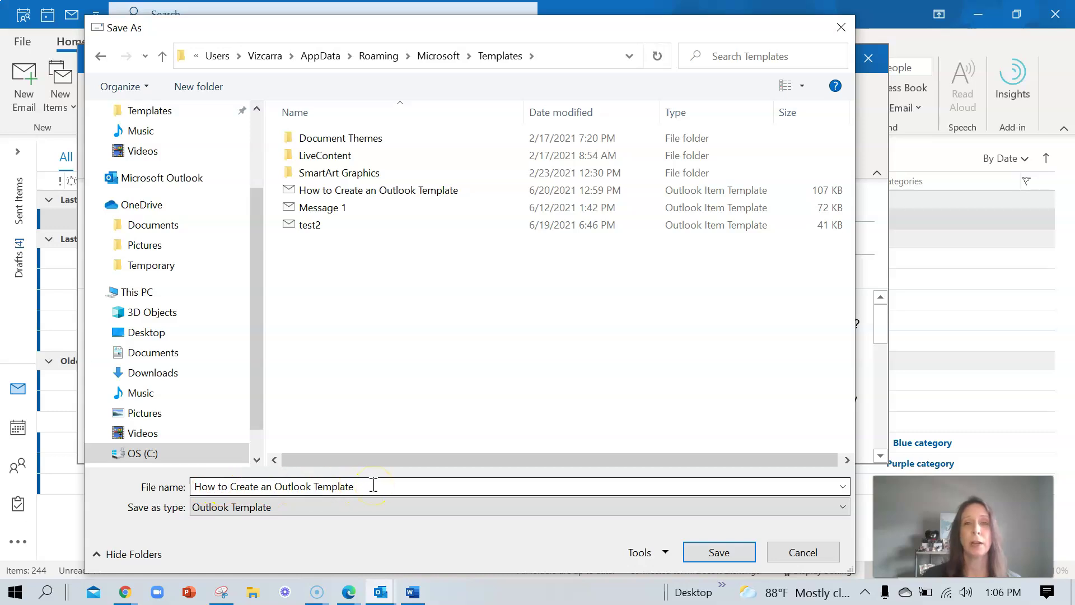
left_click(716, 553)
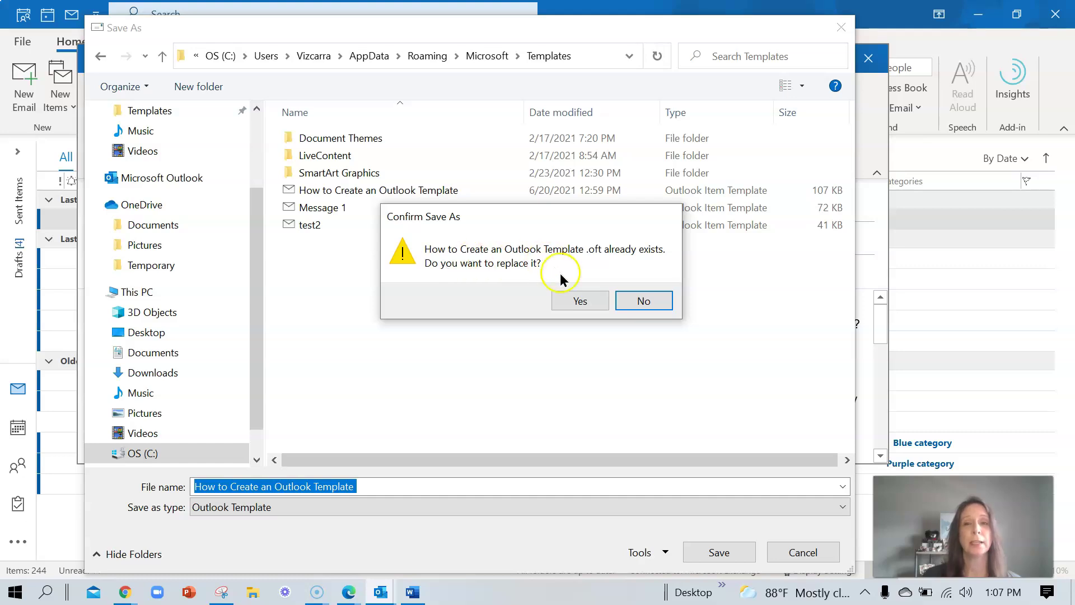
left_click(574, 298)
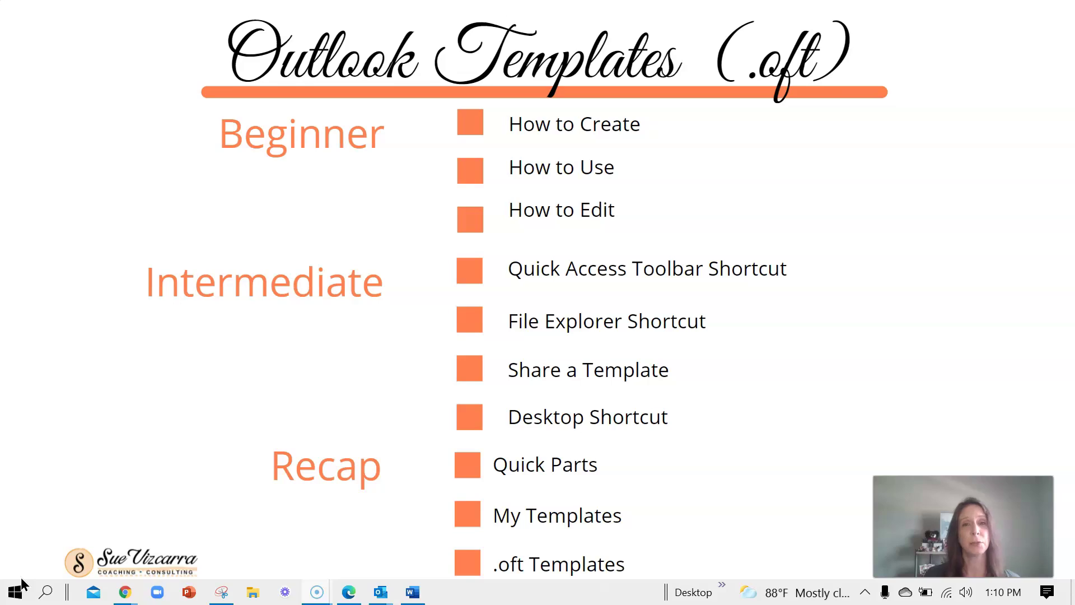
Switch from the PowerPoint agenda slide back to Outlook using the taskbar.
left_click(13, 592)
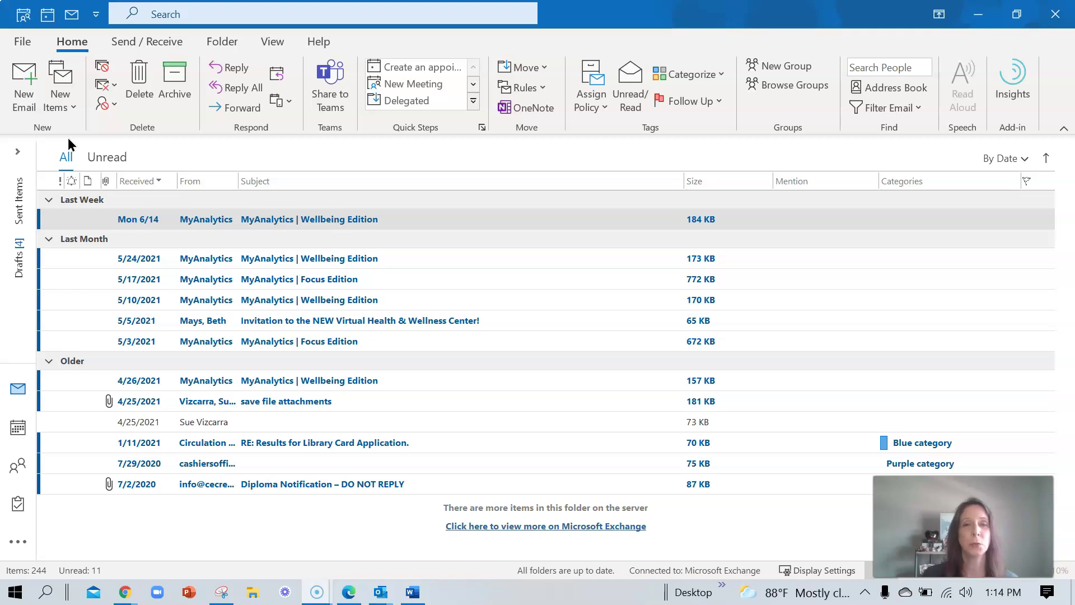
Add Choose Form from New Items > More Items to the Quick Access Toolbar.
left_click(72, 136)
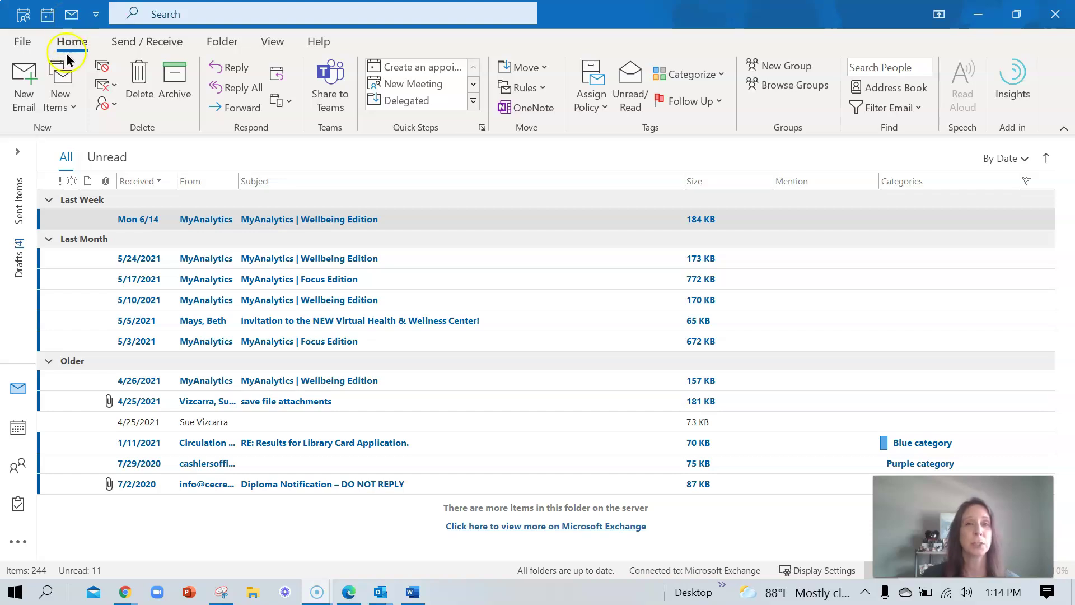
left_click(72, 103)
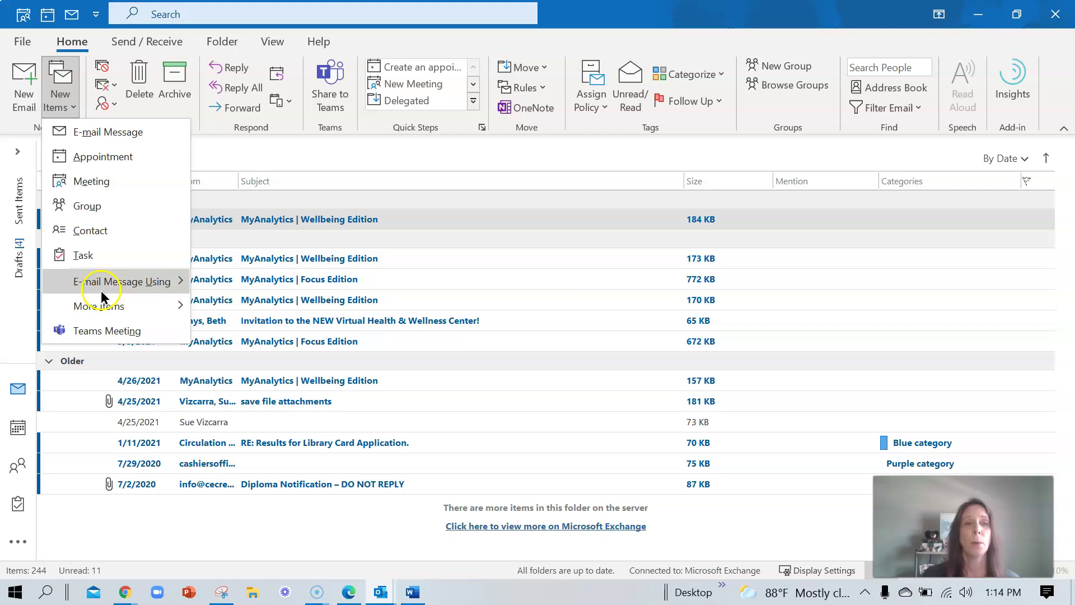
mouse_move(106, 306)
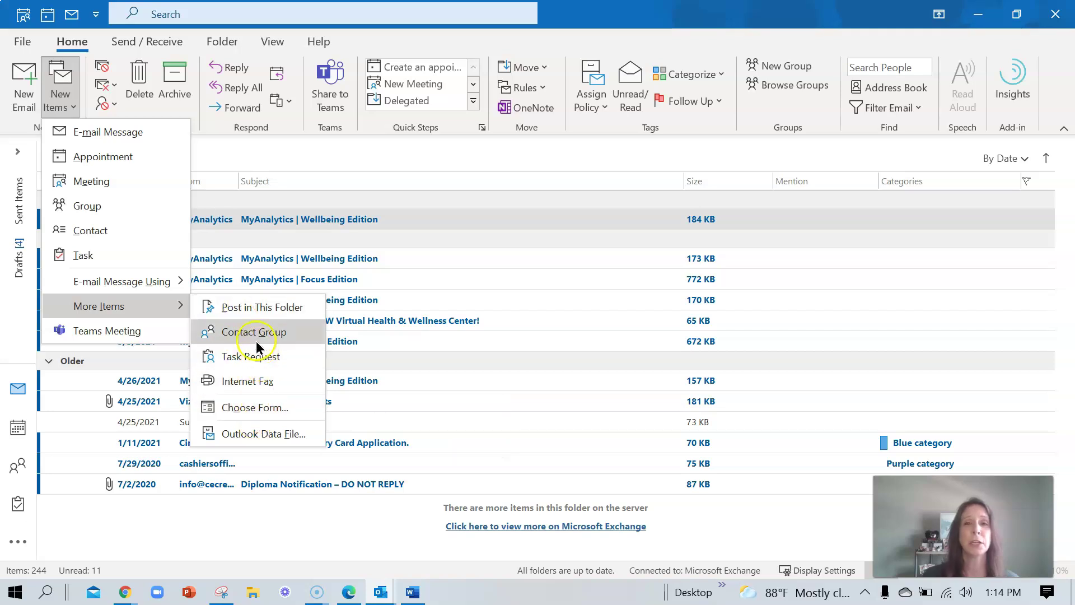
right_click(248, 412)
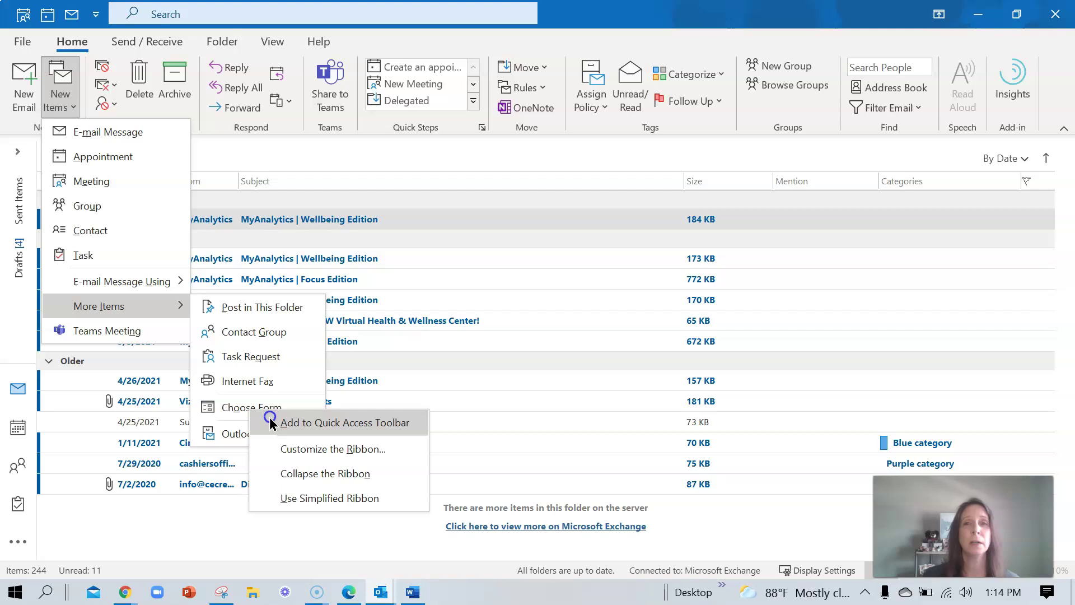
left_click(270, 423)
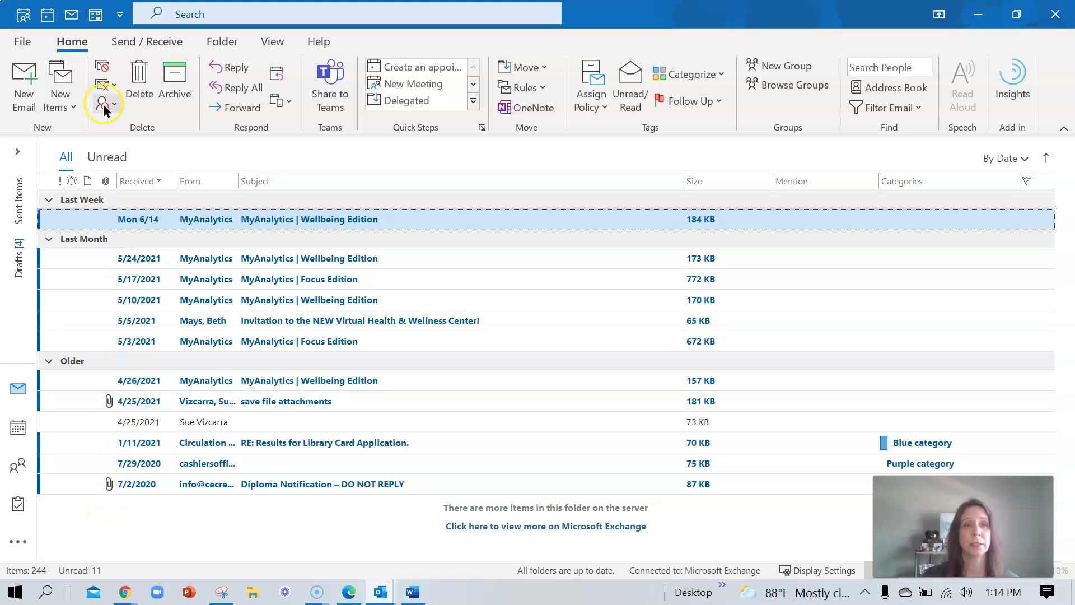
Open 'How to Create an Outlook Template' from User Templates in File System and scroll its body.
left_click(95, 18)
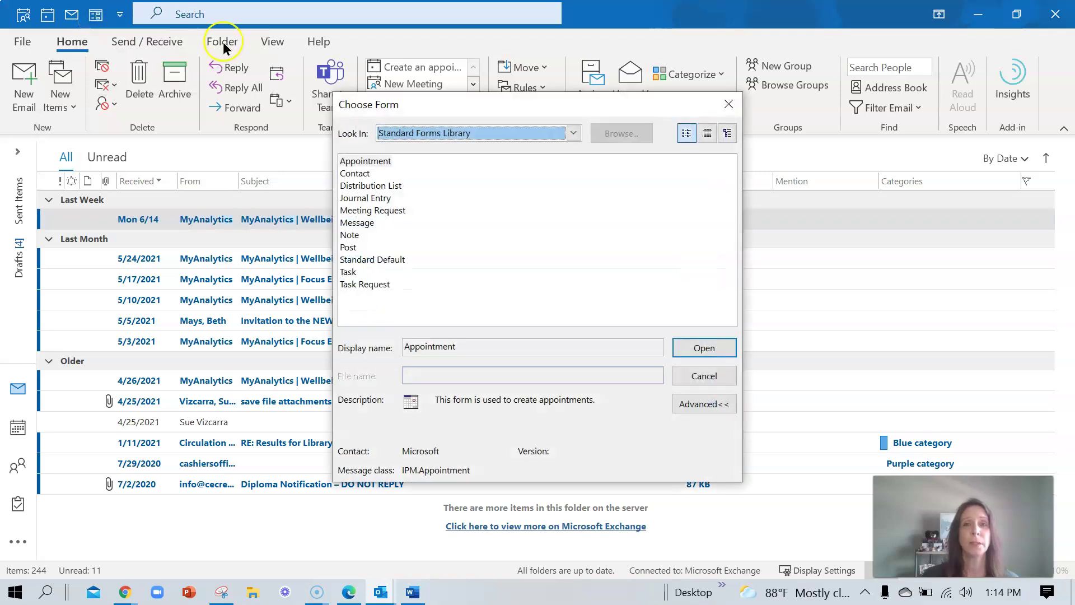
left_click(572, 133)
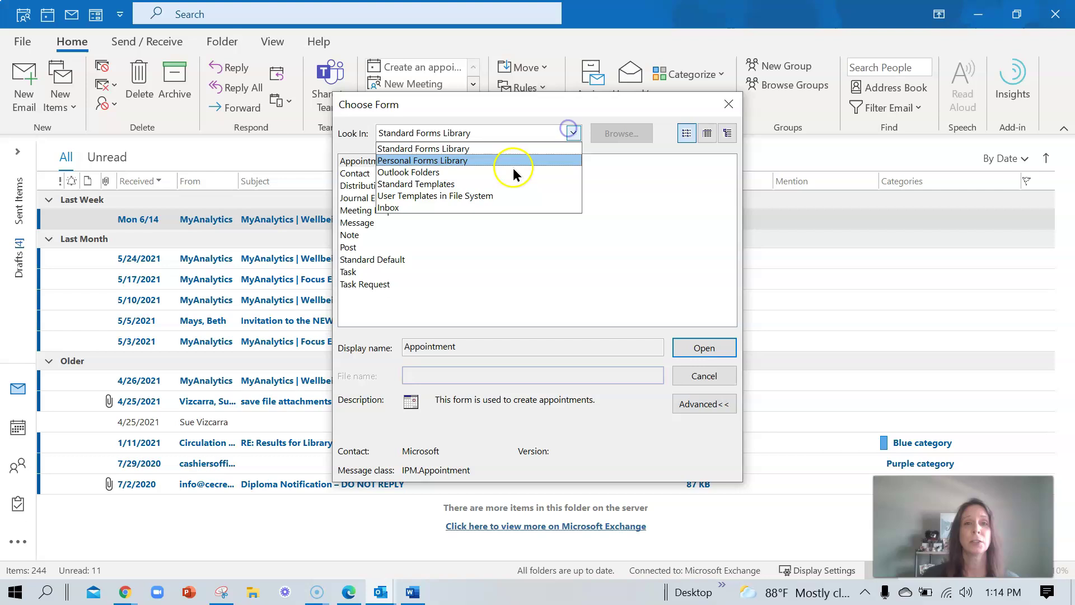
left_click(503, 194)
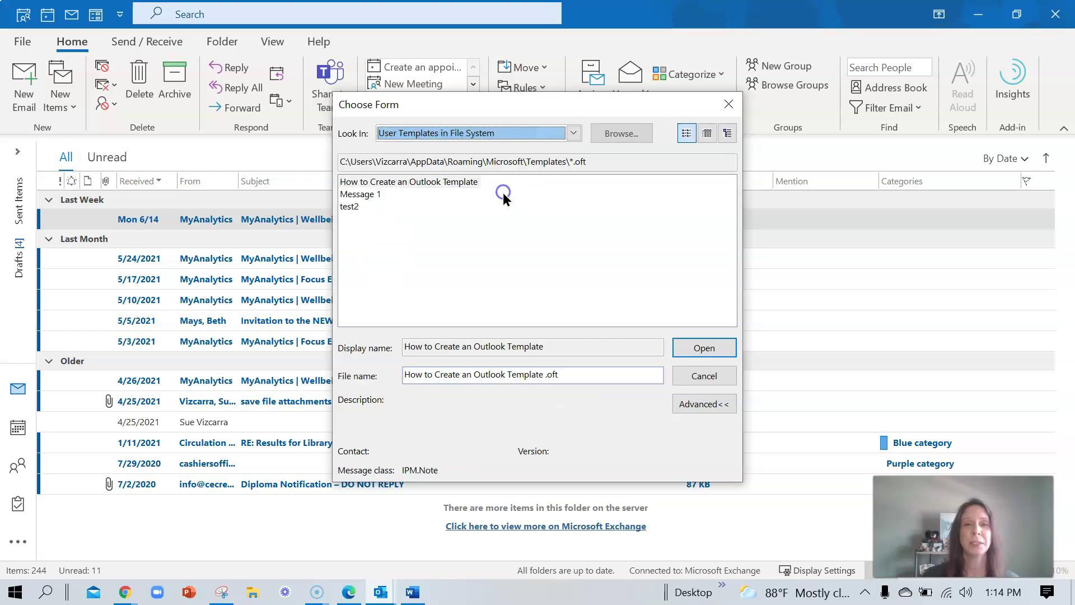
left_click(400, 182)
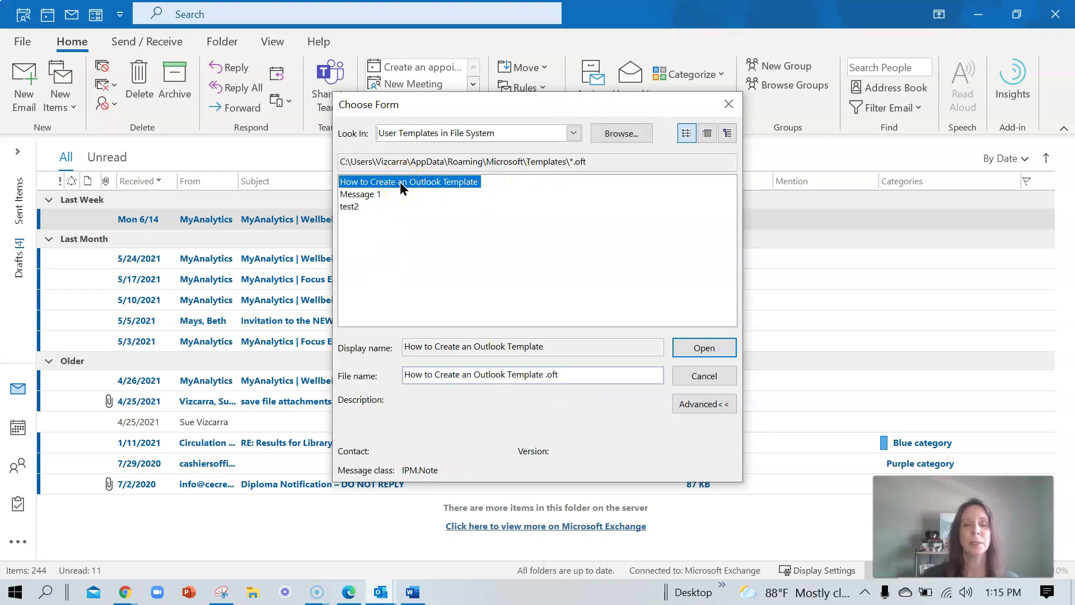
left_click(691, 344)
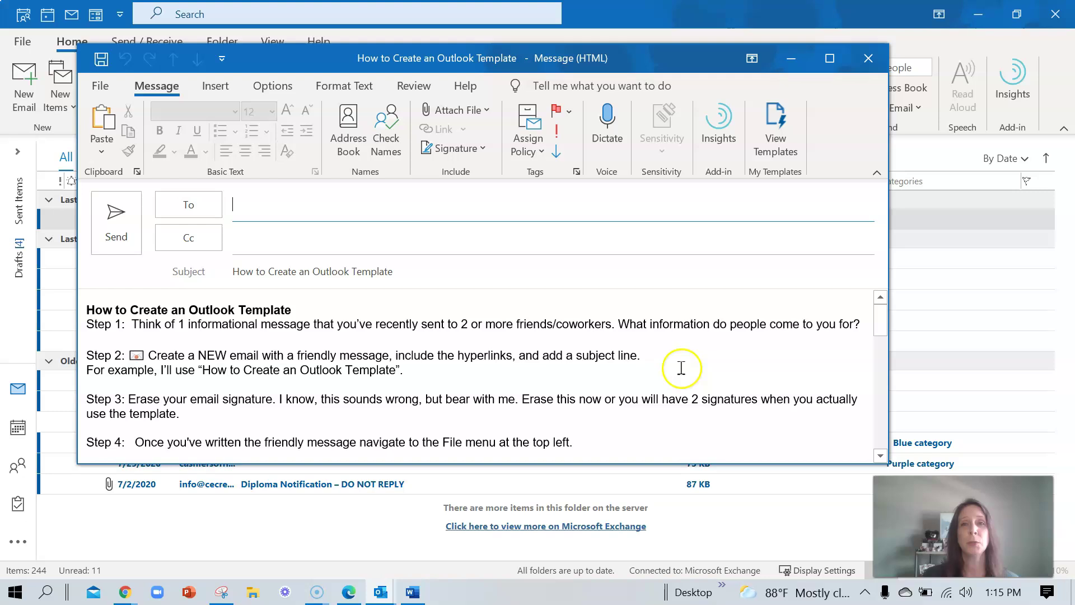
scroll(651, 363, "down", 15)
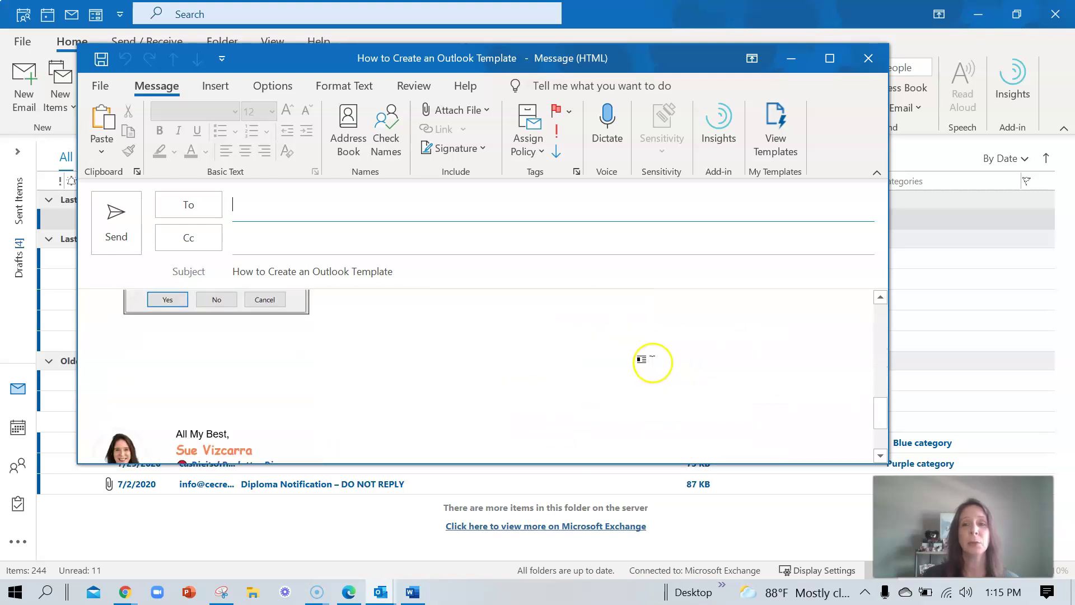
scroll(653, 361, "up", 15)
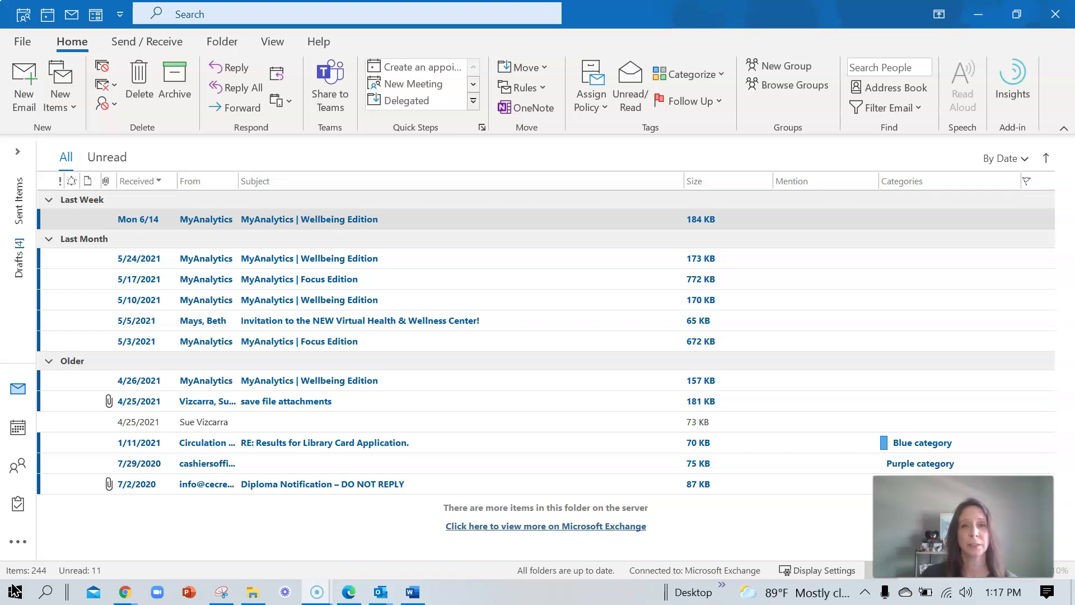
Copy the User Templates in File System folder path from Choose Form, then cancel the dialog.
left_click(94, 16)
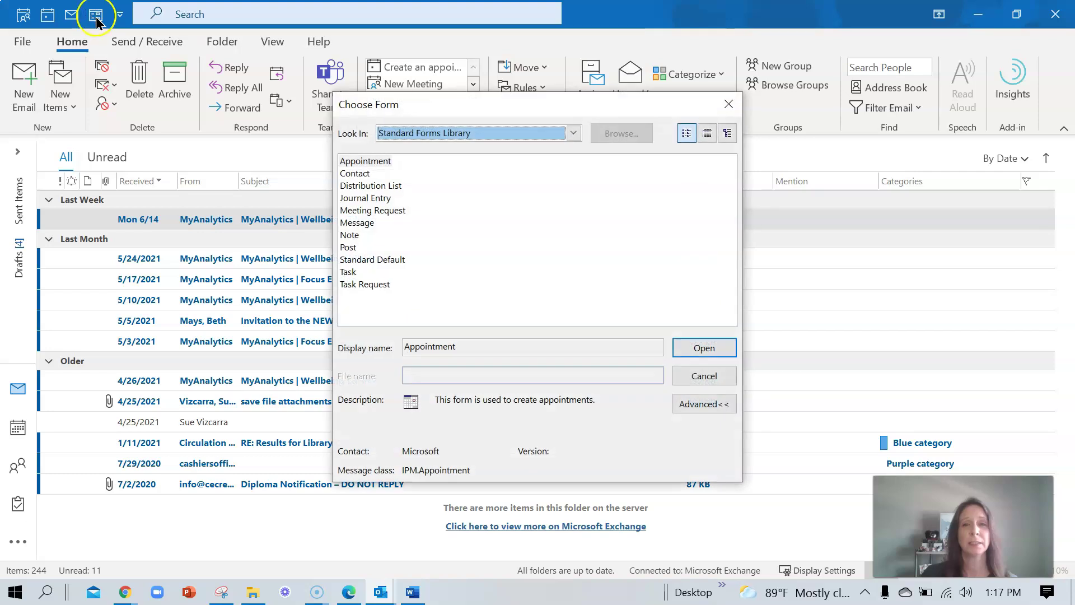
left_click(573, 133)
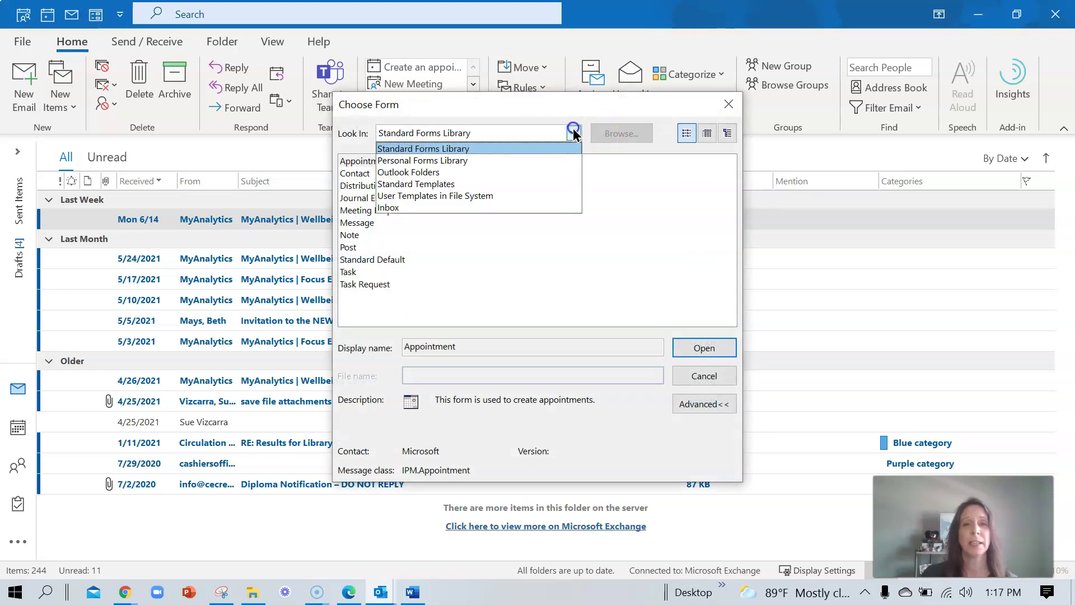
left_click(476, 195)
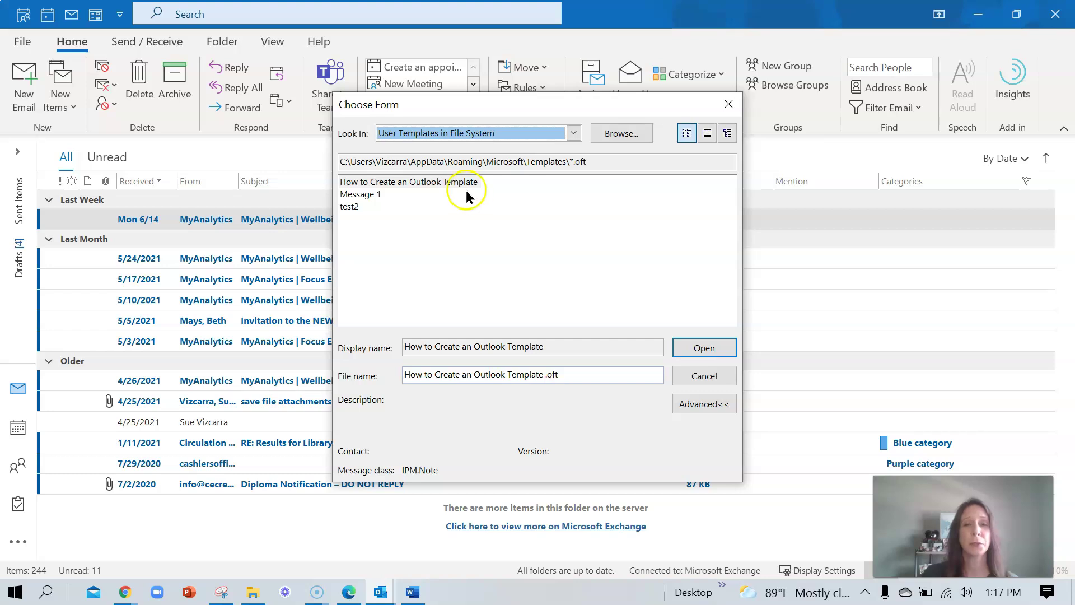
left_click(599, 163)
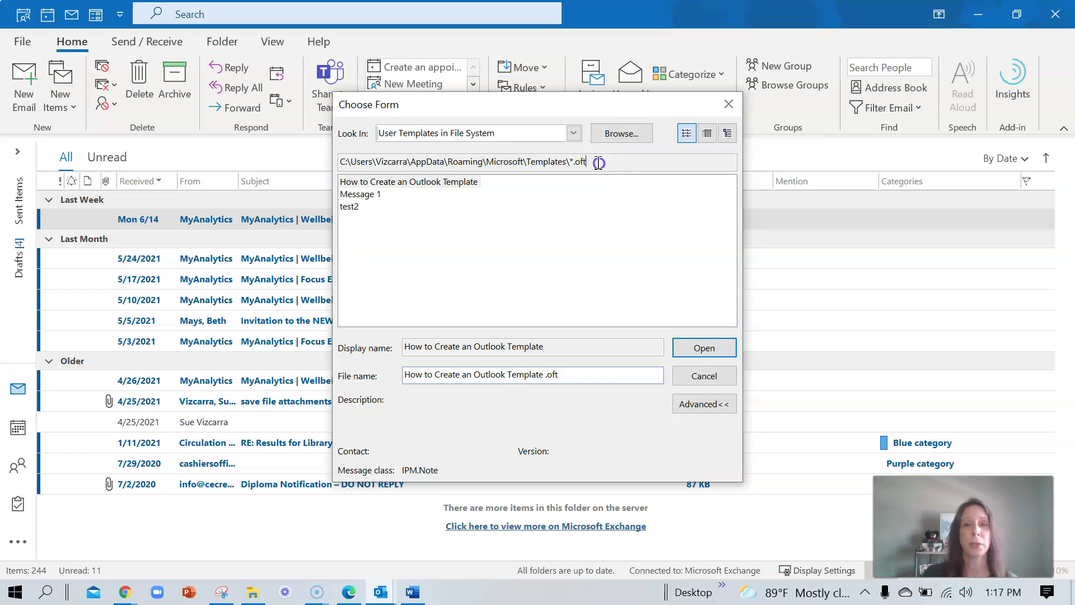
left_click_drag(599, 163, 331, 174)
key("ctrl+c")
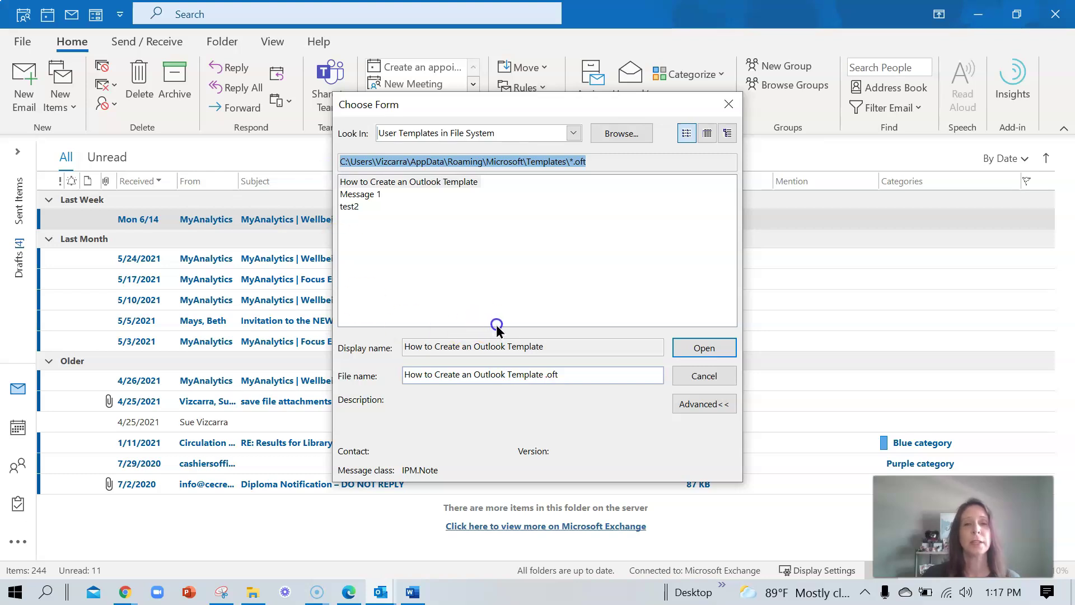
left_click(699, 376)
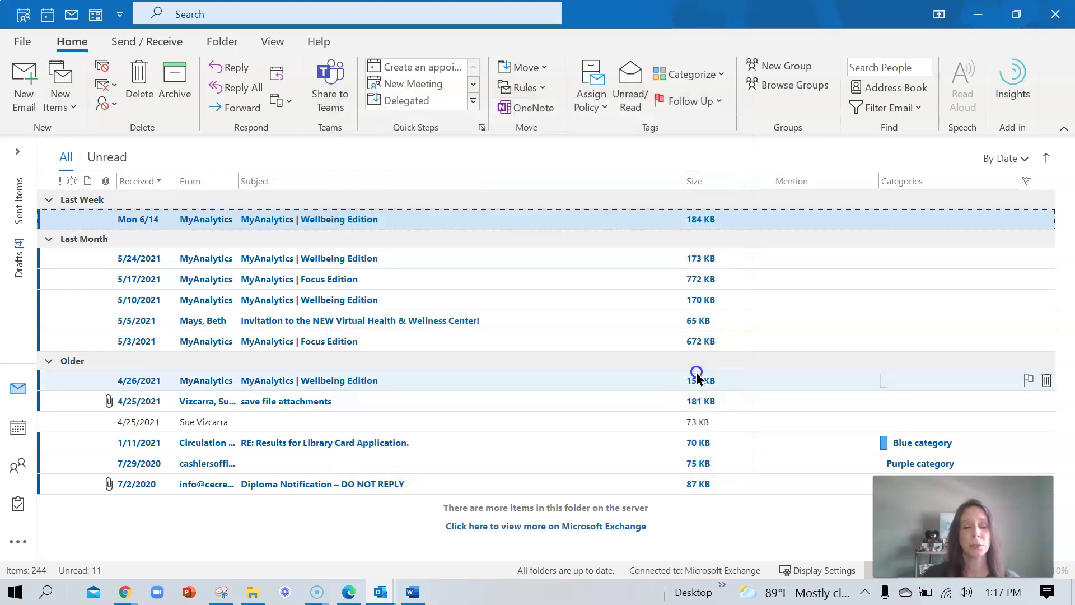
mouse_move(251, 598)
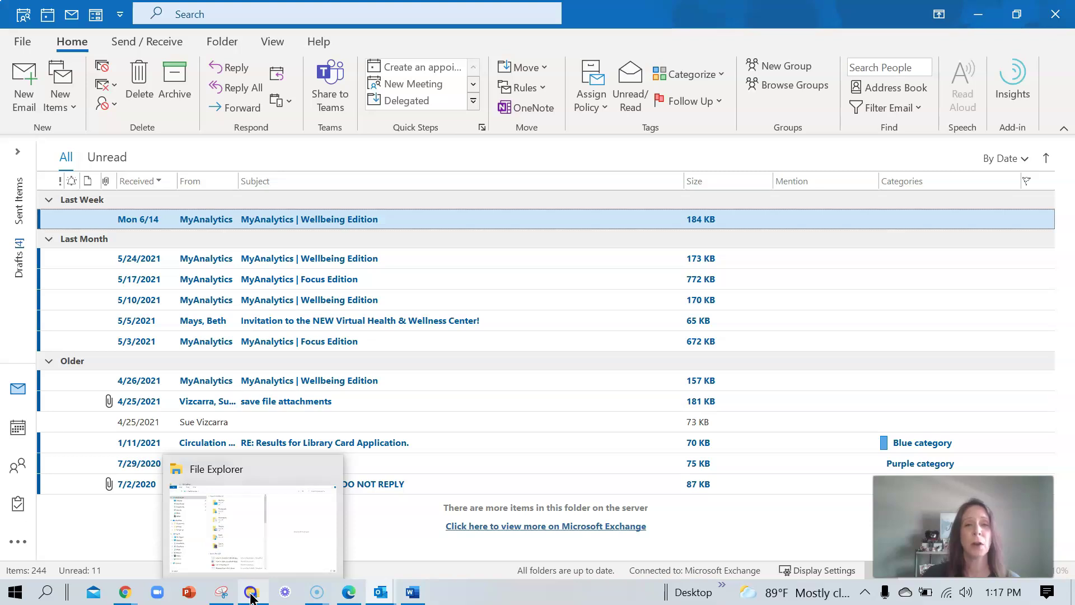
In File Explorer, go to the pasted templates path with the *.oft filter removed.
left_click(252, 598)
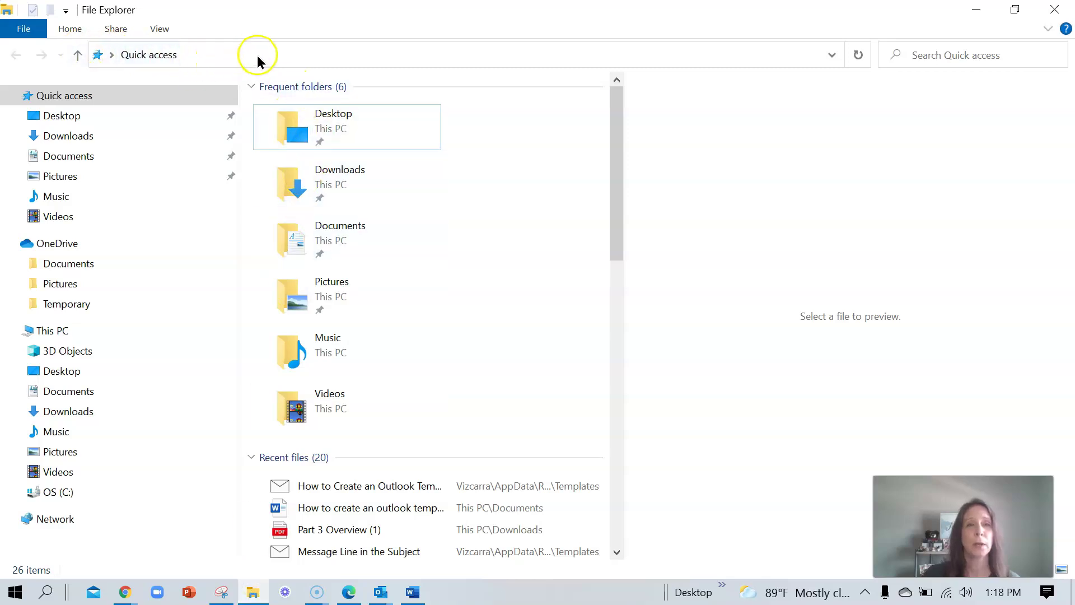
left_click(379, 55)
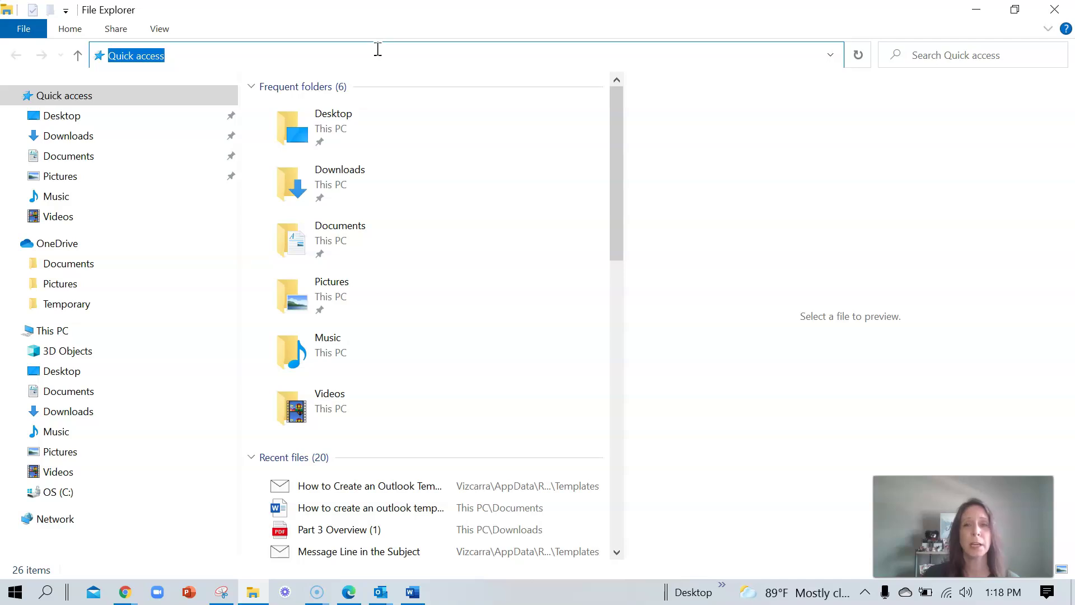
key("ctrl+v")
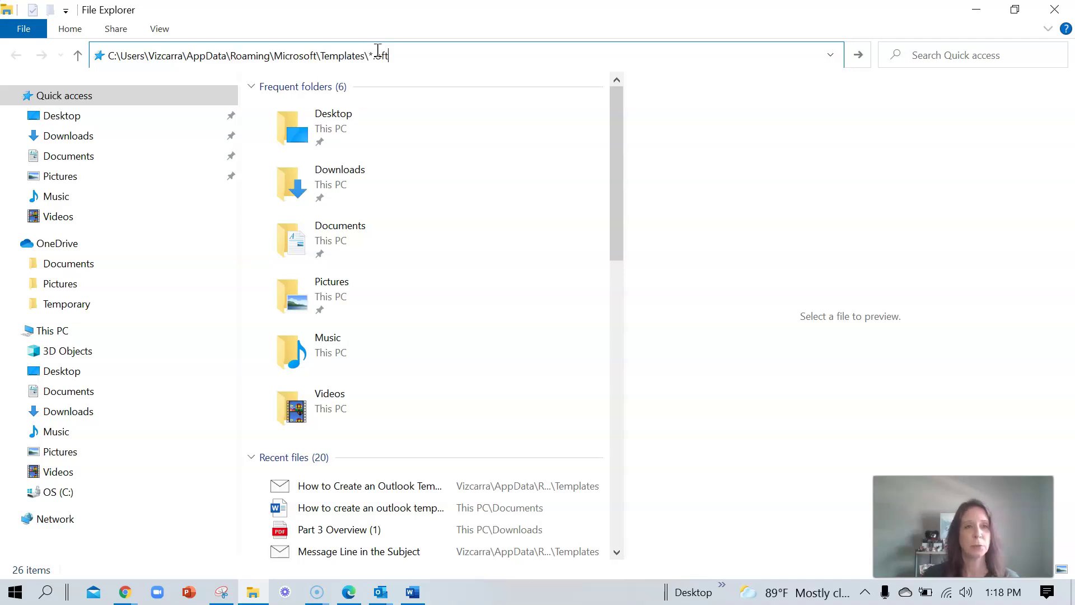
left_click(405, 52)
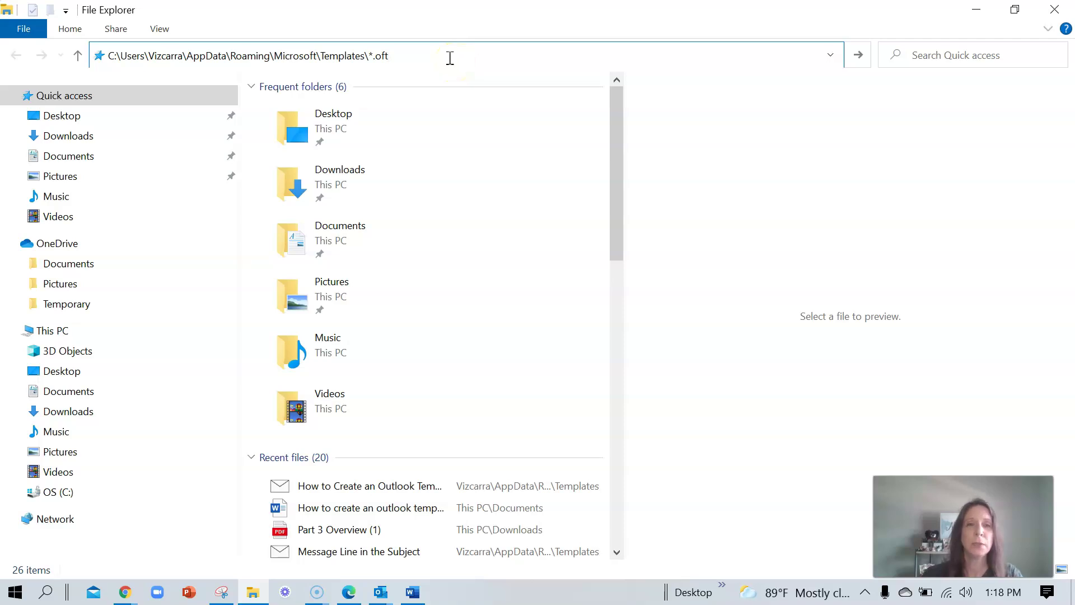
key("BackSpace")
key("BackSpace")
key("BackSpace")
key("BackSpace")
key("BackSpace")
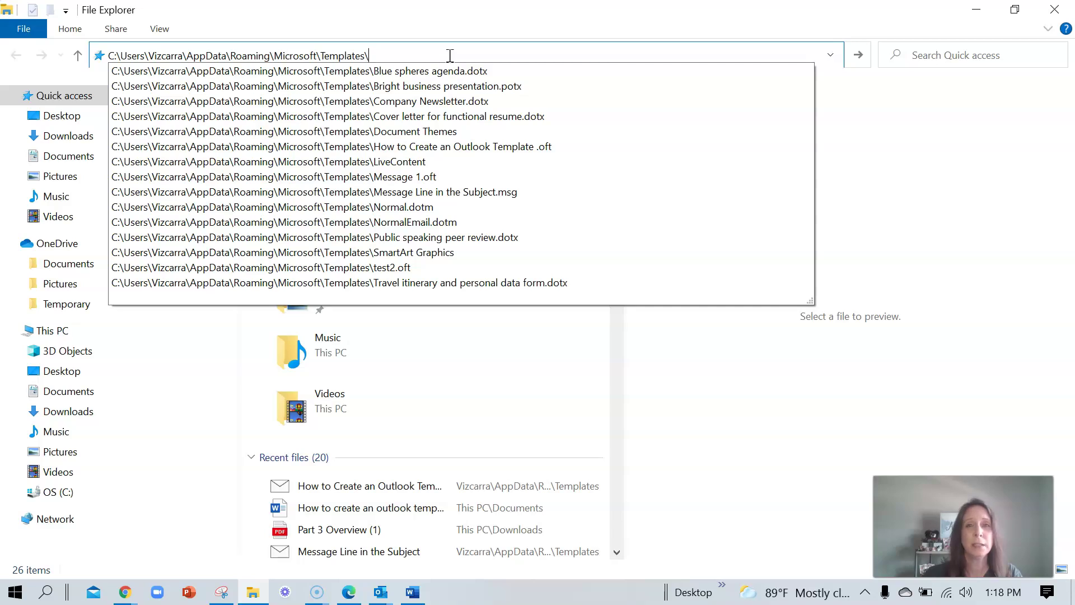
key("Return")
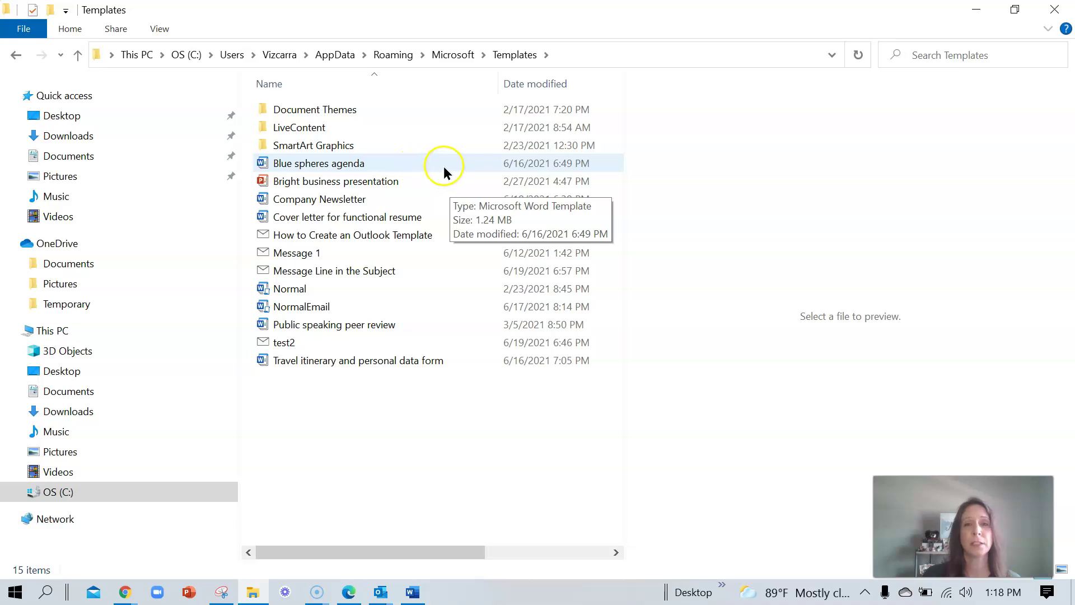
Pin the Templates folder to Quick access.
right_click(57, 95)
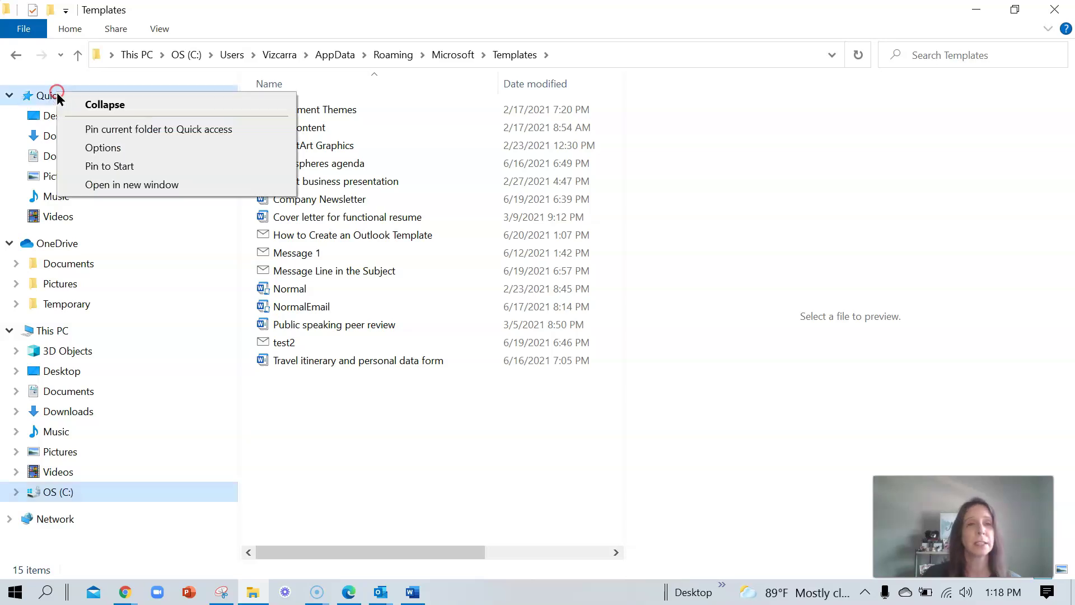
left_click(113, 132)
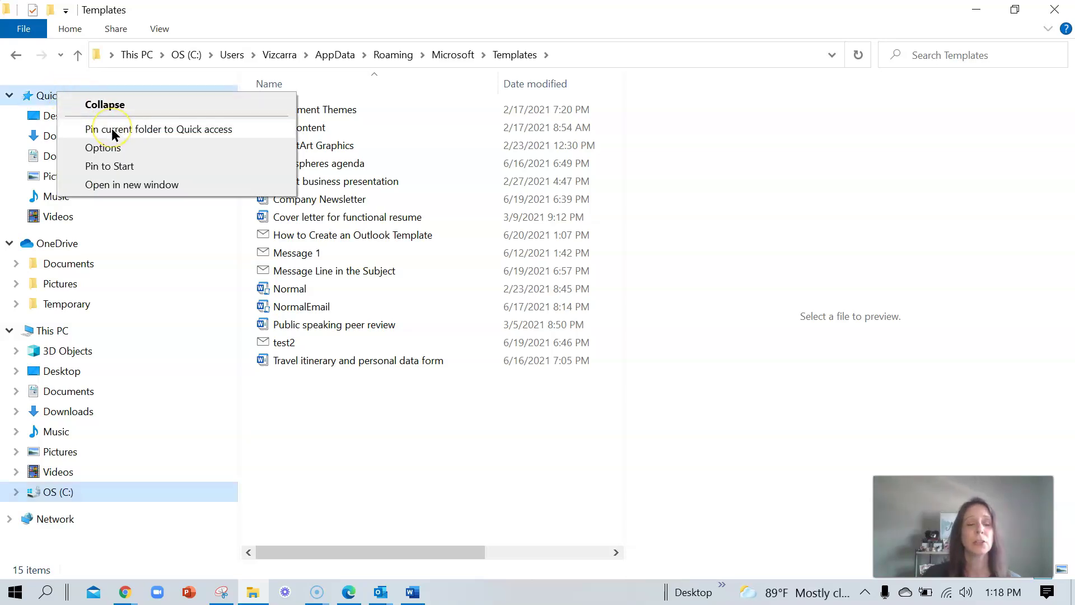
left_click(112, 129)
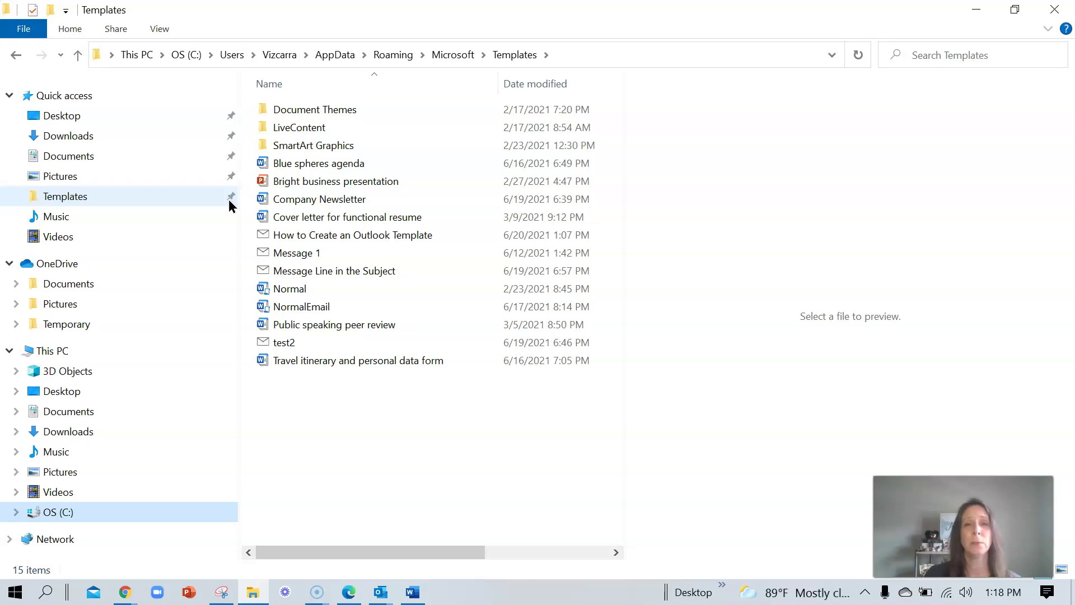
left_click(187, 106)
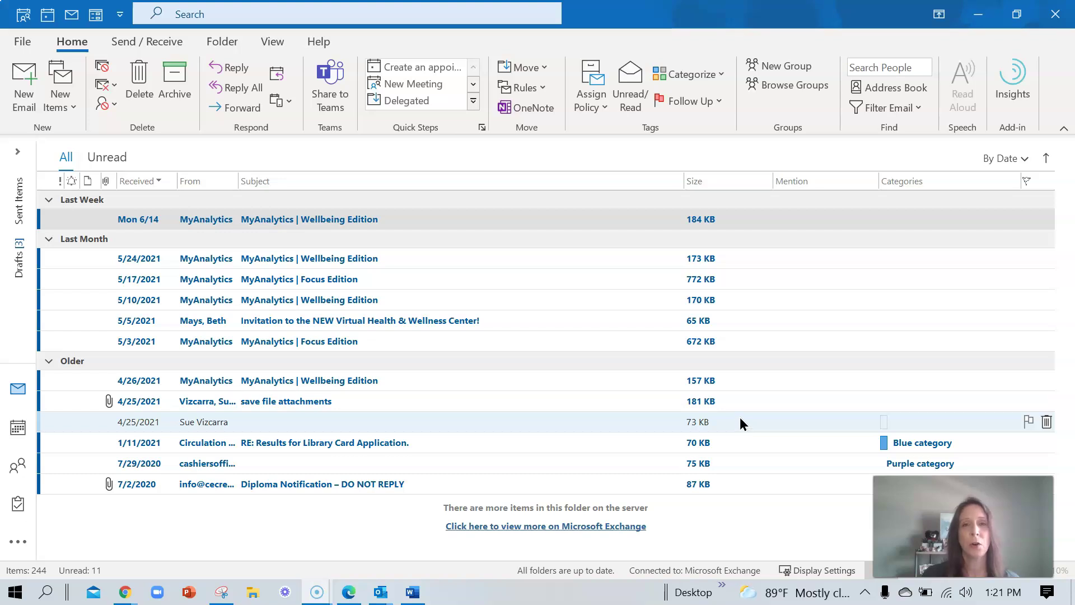
Create a desktop shortcut named Templates targeting the pasted templates folder path without '*.oft'.
left_click(979, 21)
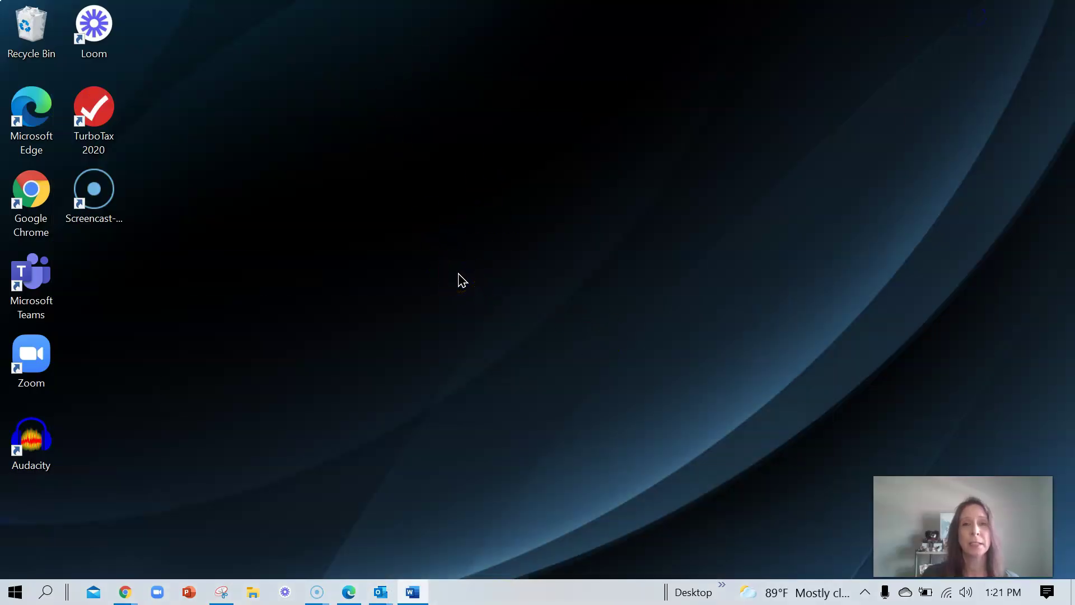
right_click(458, 273)
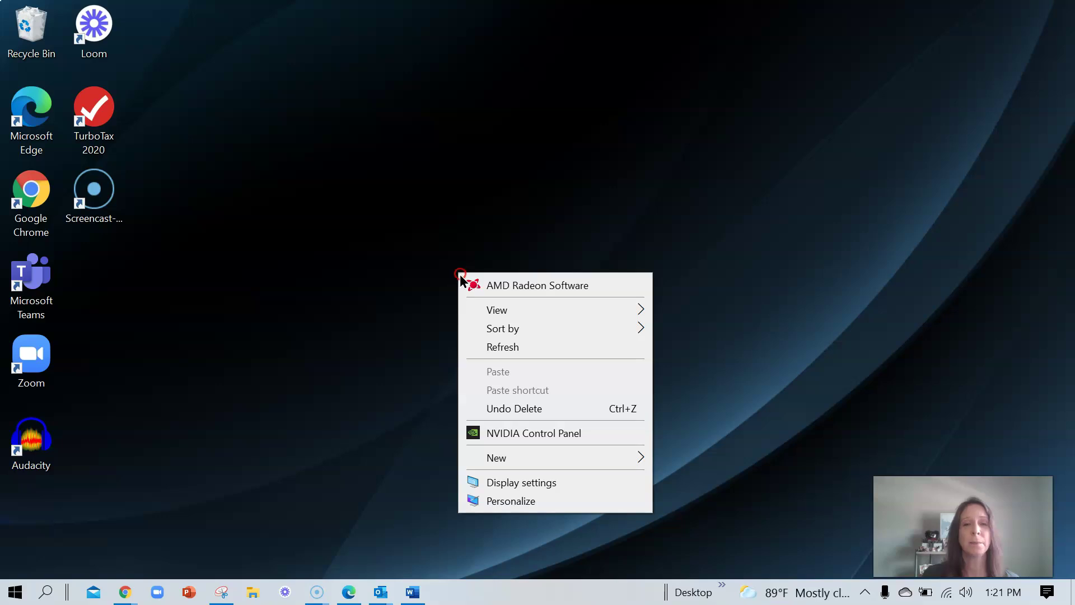
mouse_move(518, 459)
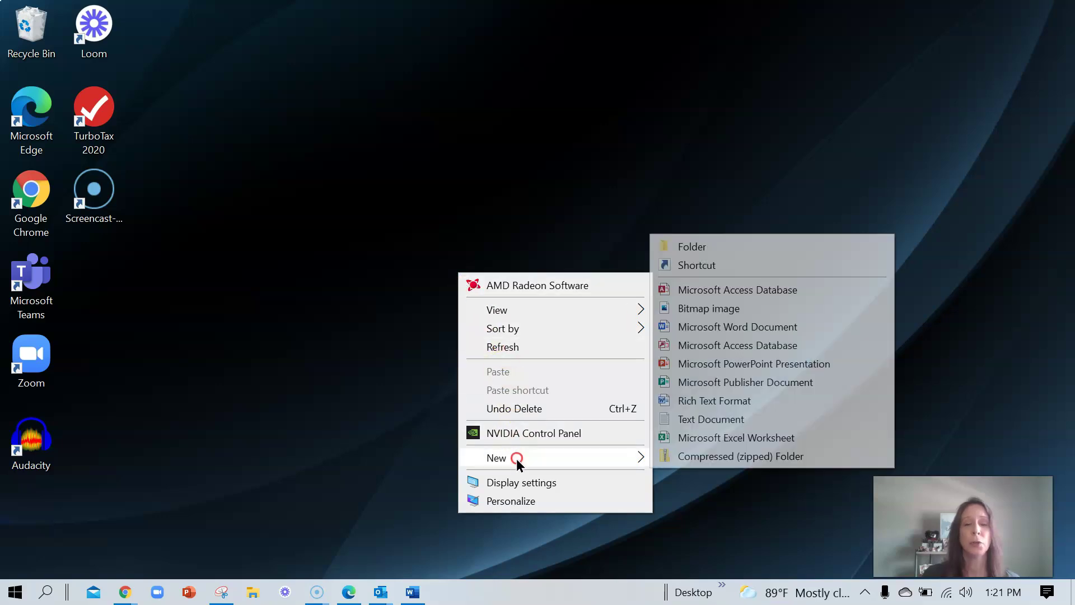
left_click(694, 258)
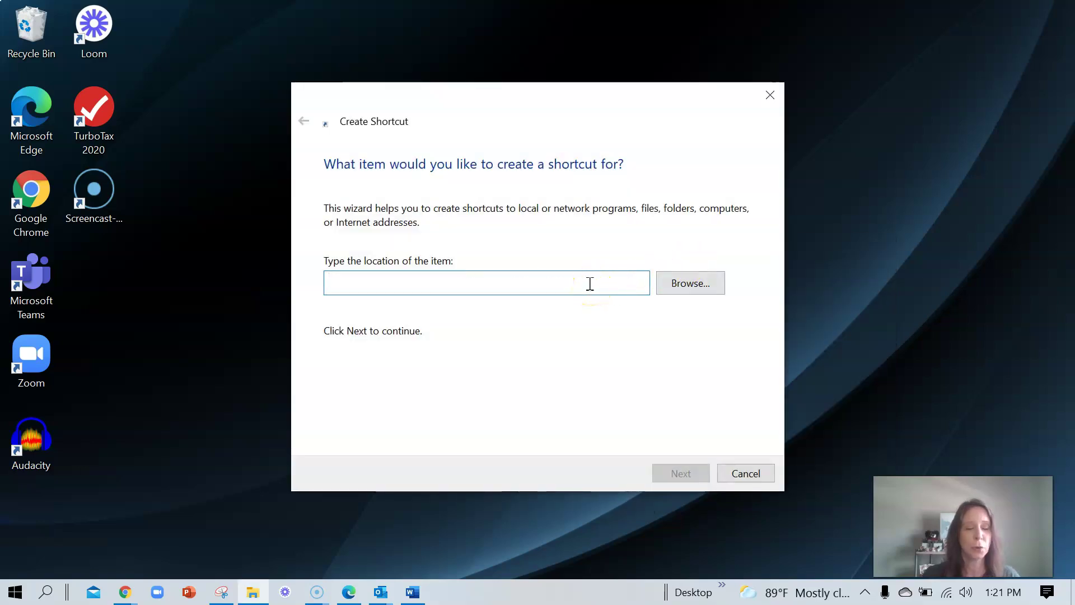
key("ctrl+v")
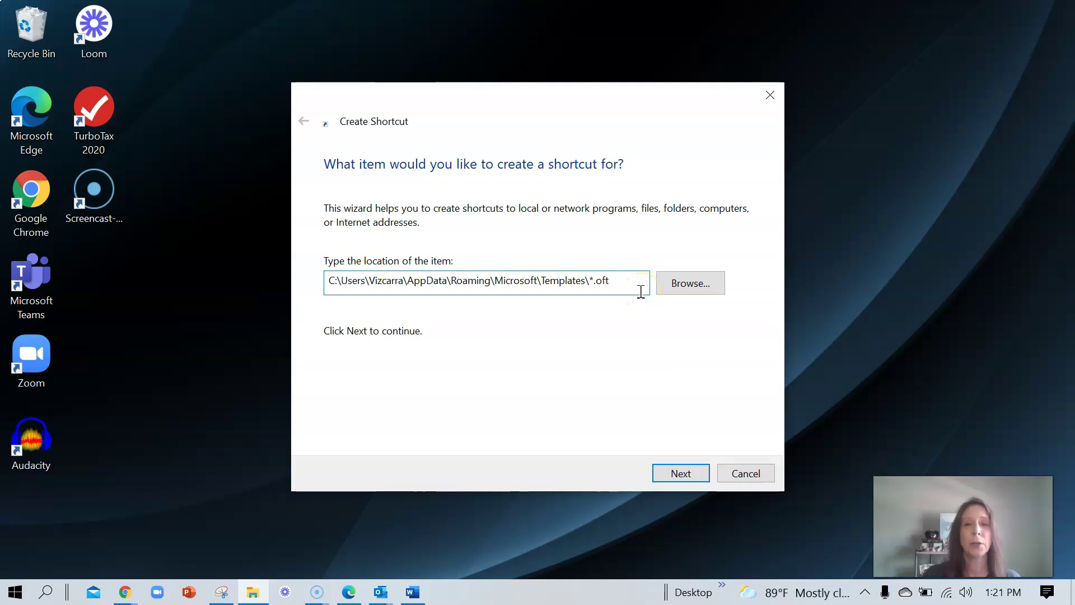
key("BackSpace")
key("BackSpace")
key("BackSpace")
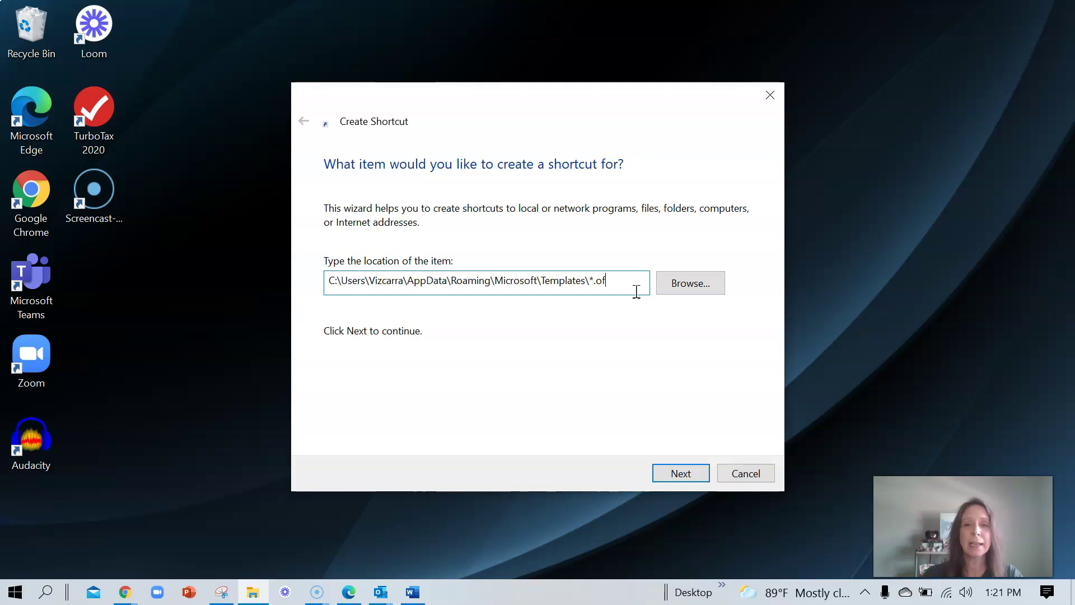
key("BackSpace")
key("BackSpace")
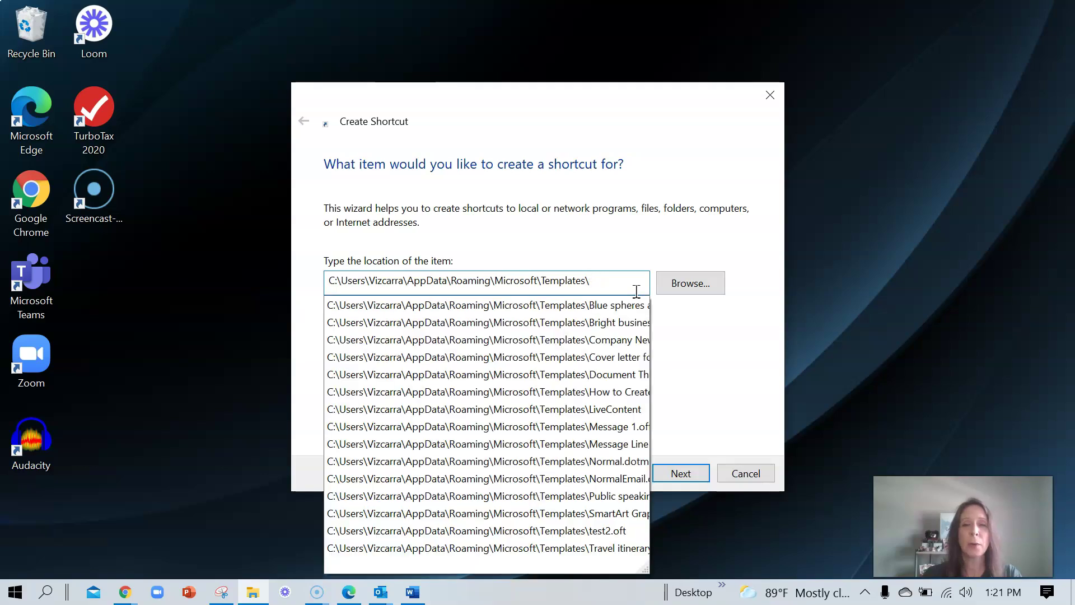
left_click(641, 289)
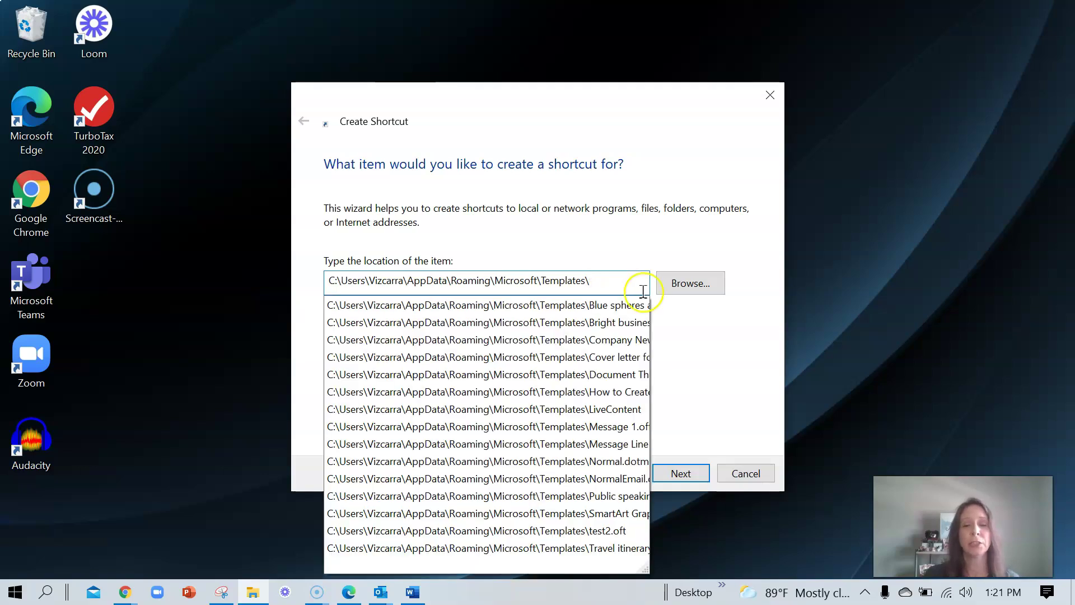
left_click(671, 393)
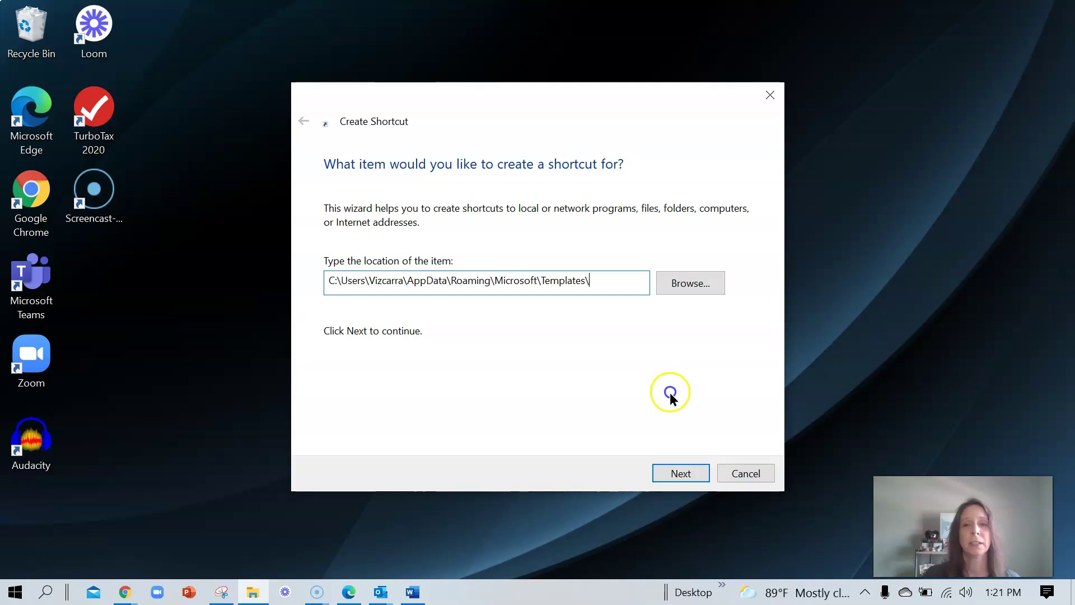
left_click(679, 473)
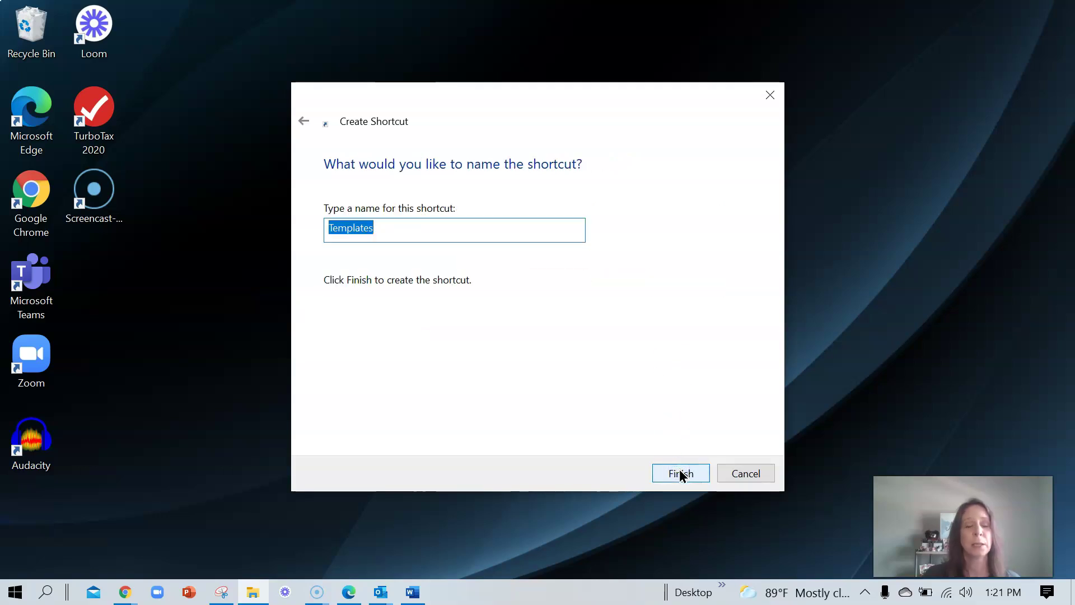
left_click(680, 473)
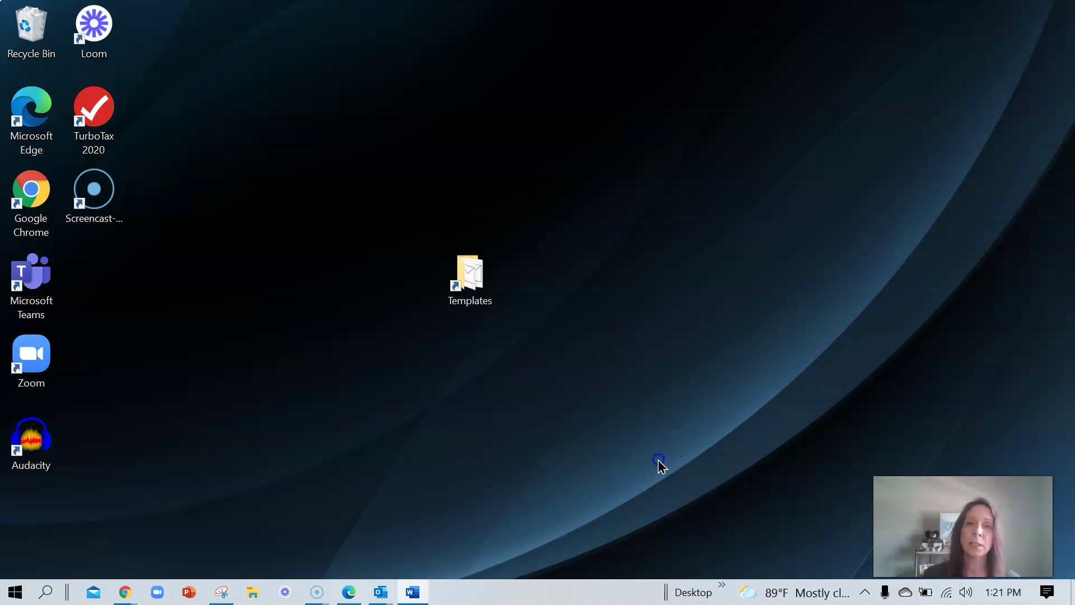
Open the Templates folder from its desktop shortcut, view the template message, then minimize it.
double_click(465, 277)
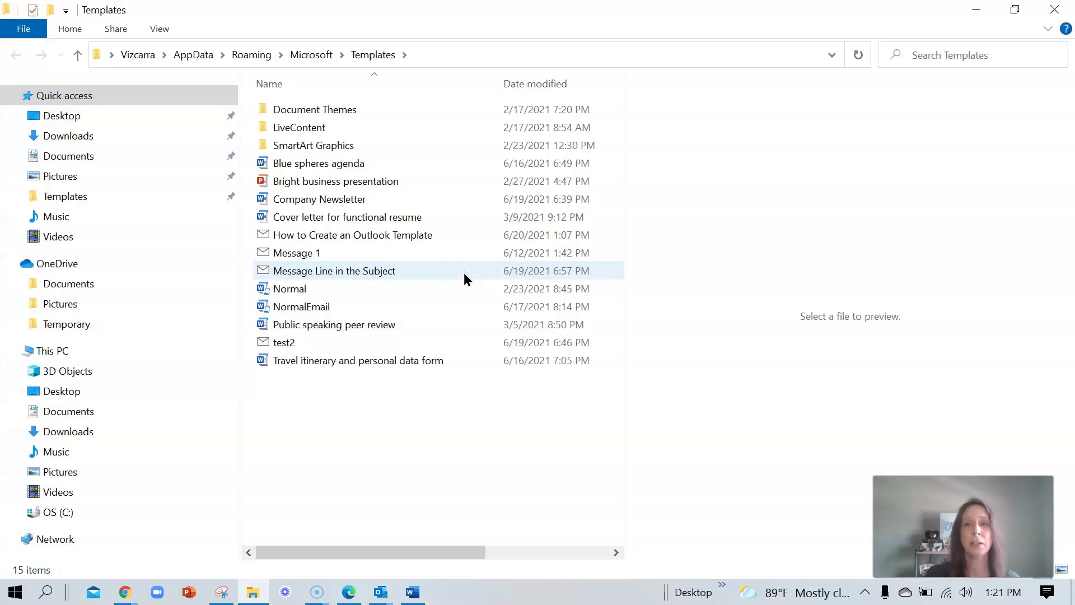
double_click(350, 235)
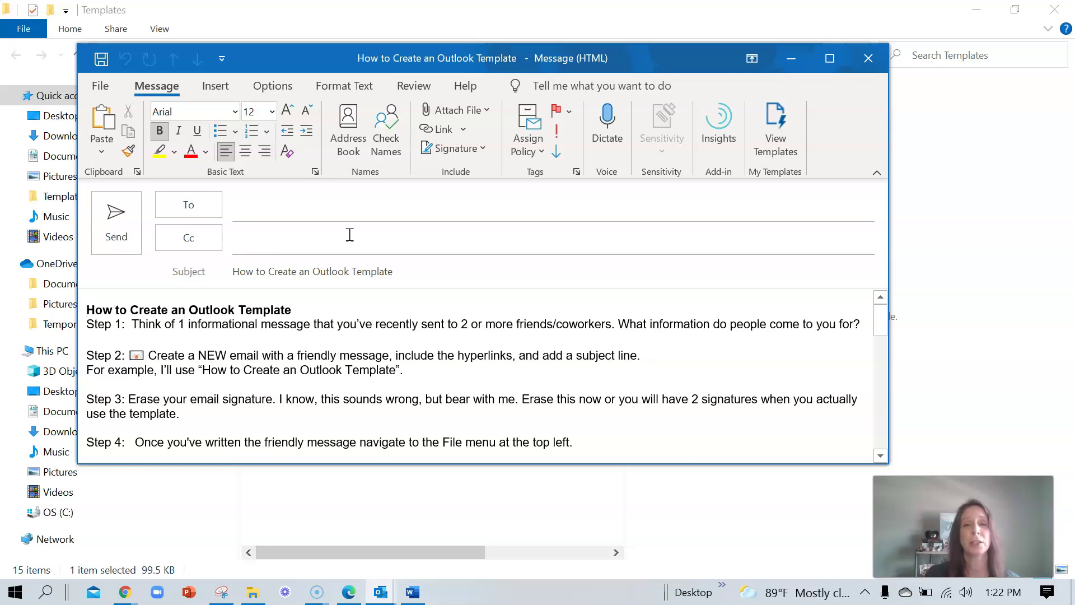
left_click(791, 58)
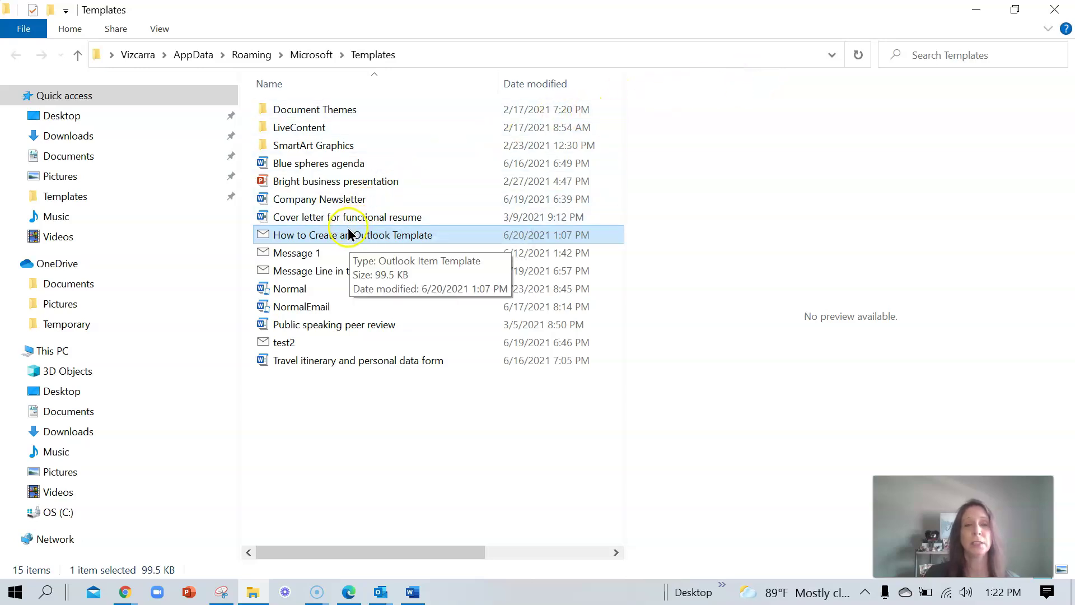
Create a shortcut to the How to Create an Outlook Template file in the Templates folder.
right_click(306, 236)
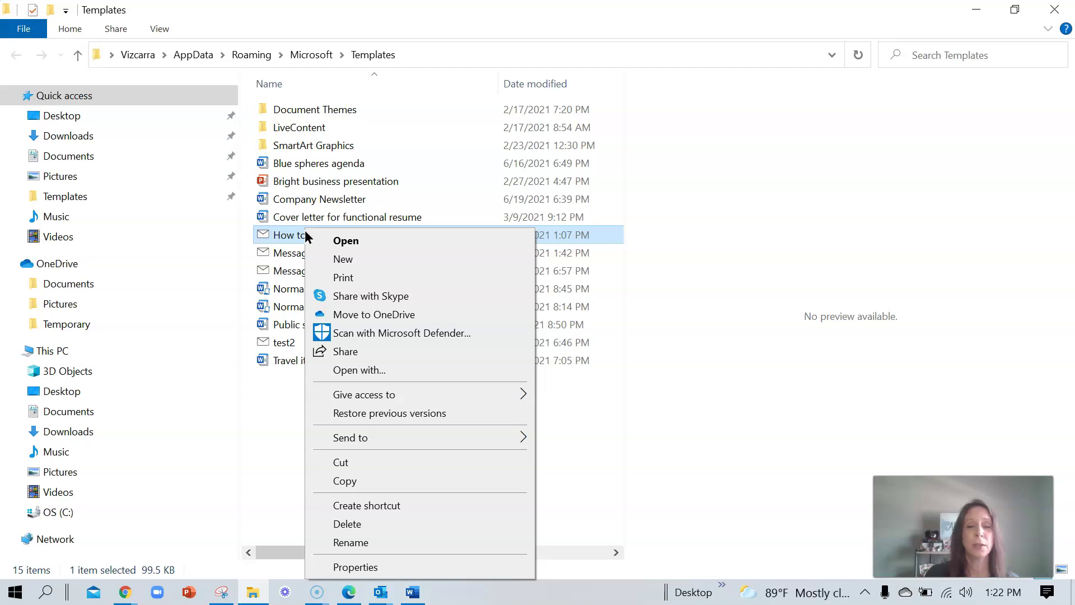
left_click(373, 505)
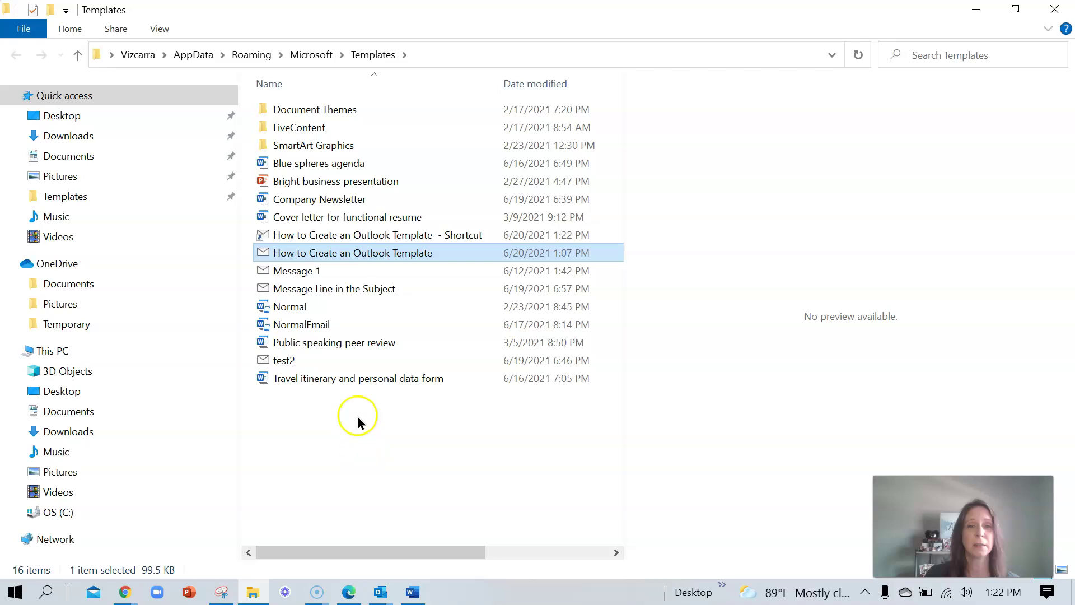
left_click(335, 235)
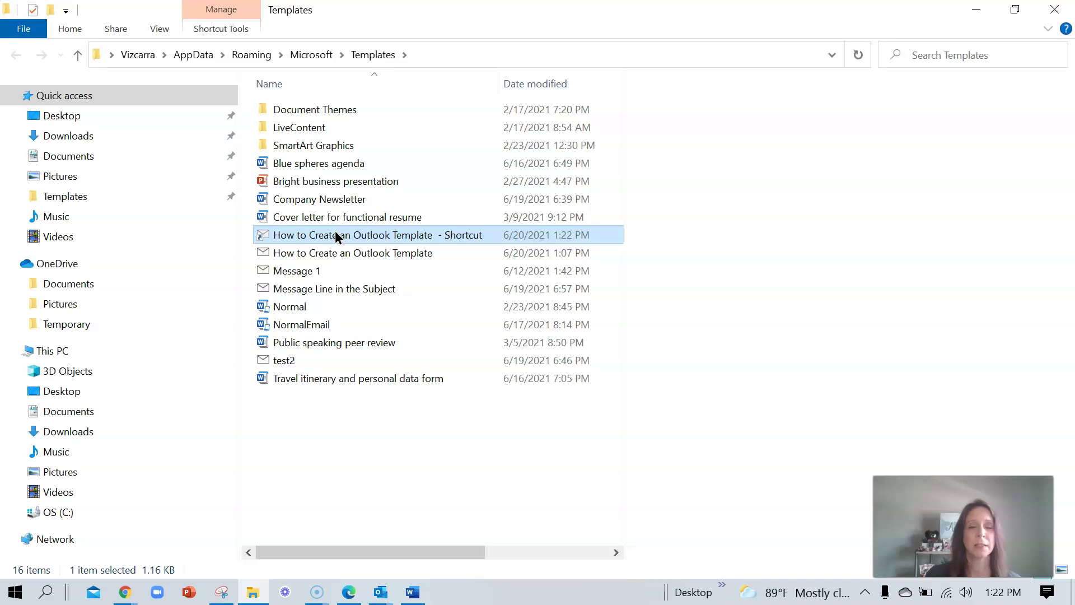
Move the new template shortcut out of the Templates folder onto the desktop.
left_click(972, 8)
left_click(453, 342)
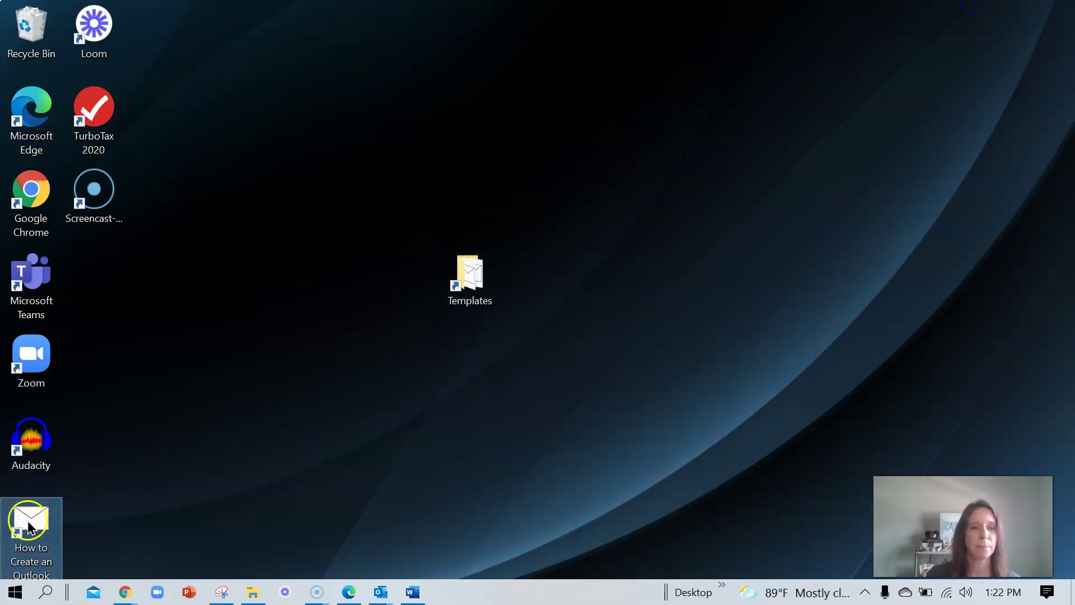
left_click_drag(28, 516, 661, 349)
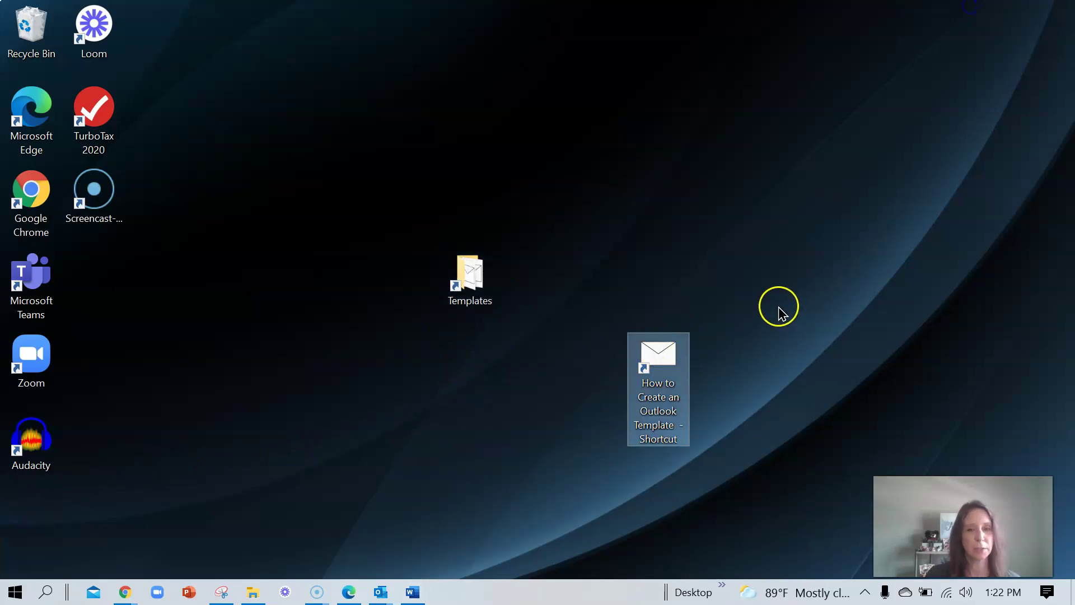
key("Delete")
left_click(255, 594)
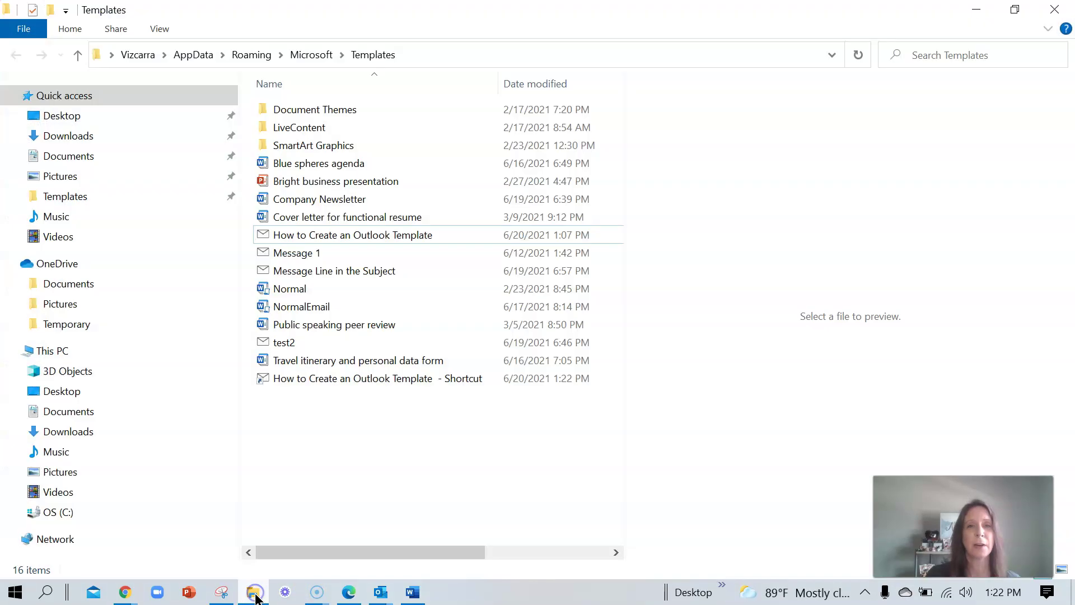
left_click(257, 492)
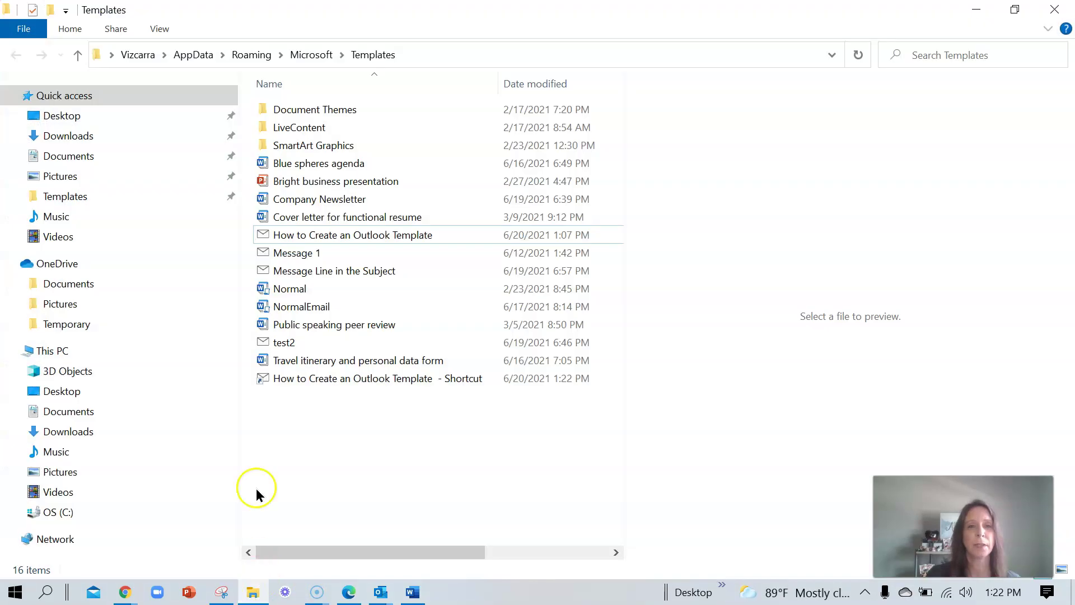
left_click(305, 378)
left_click_drag(304, 377, 125, 116)
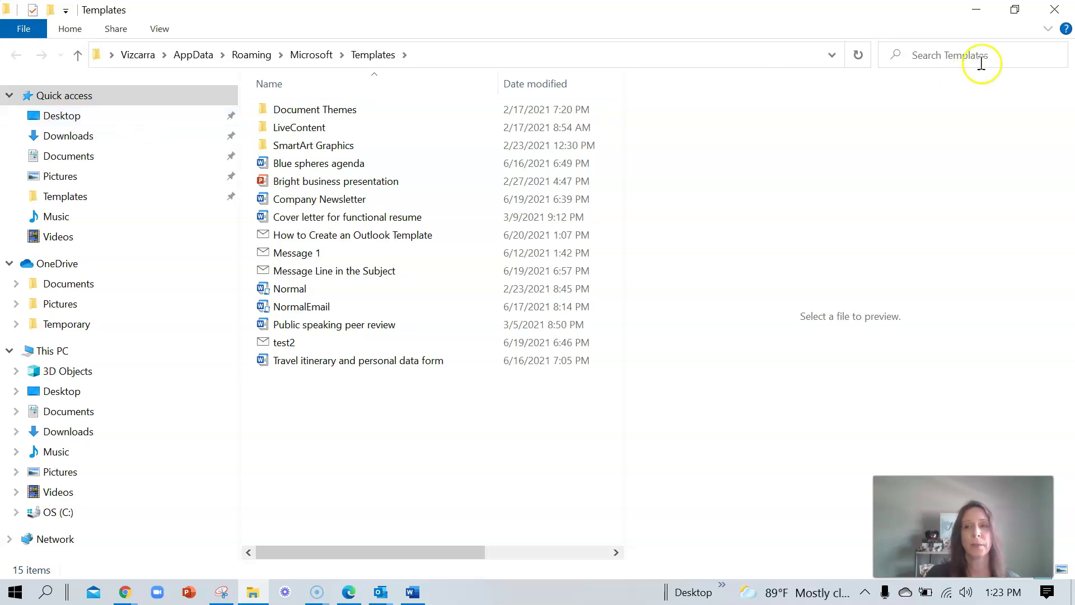
Position the template shortcut below the Templates icon and open the template from it.
left_click(977, 11)
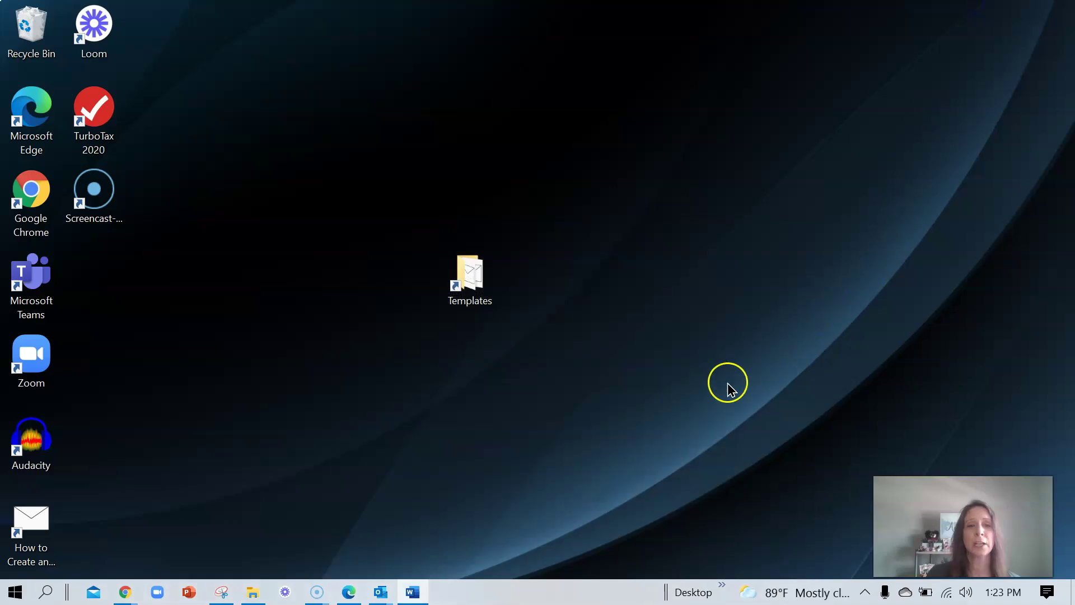
left_click_drag(31, 521, 473, 350)
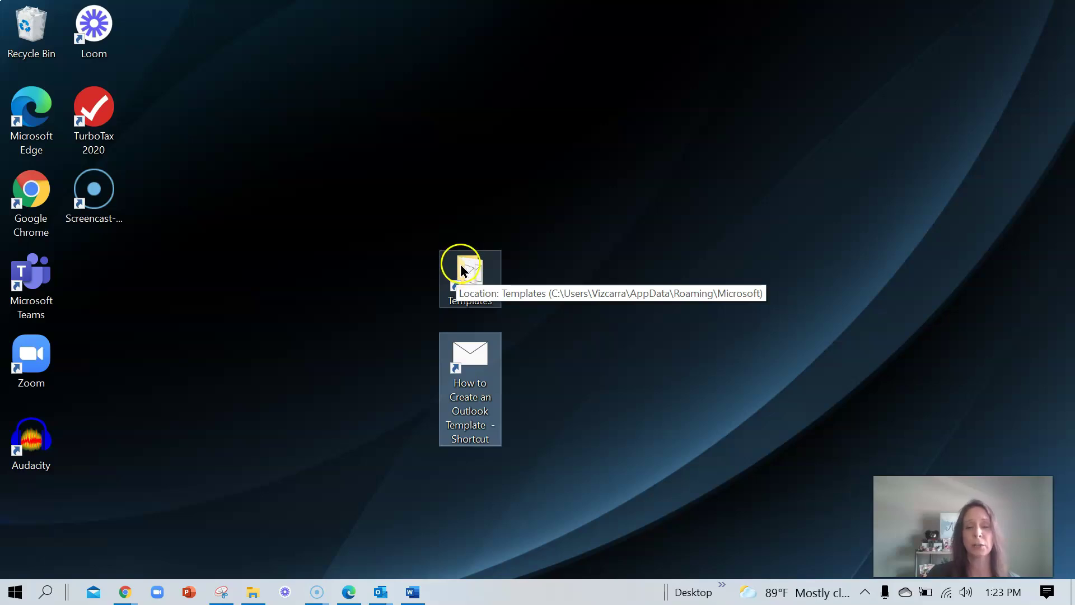
double_click(462, 376)
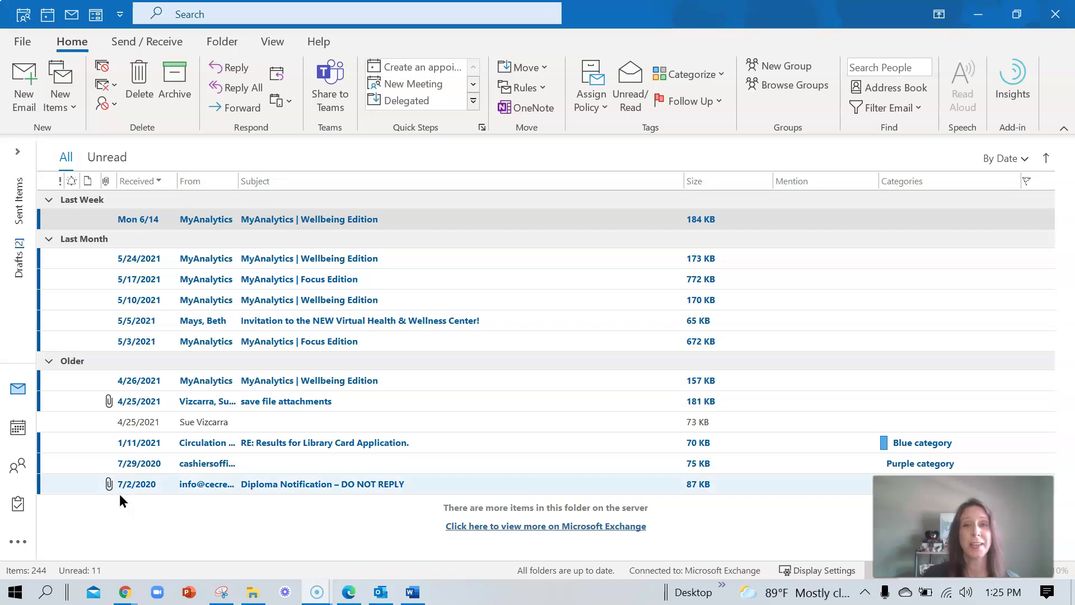
Create a new email and attach 'How to Create an Outlook Template.oft' from the Templates folder.
left_click(15, 98)
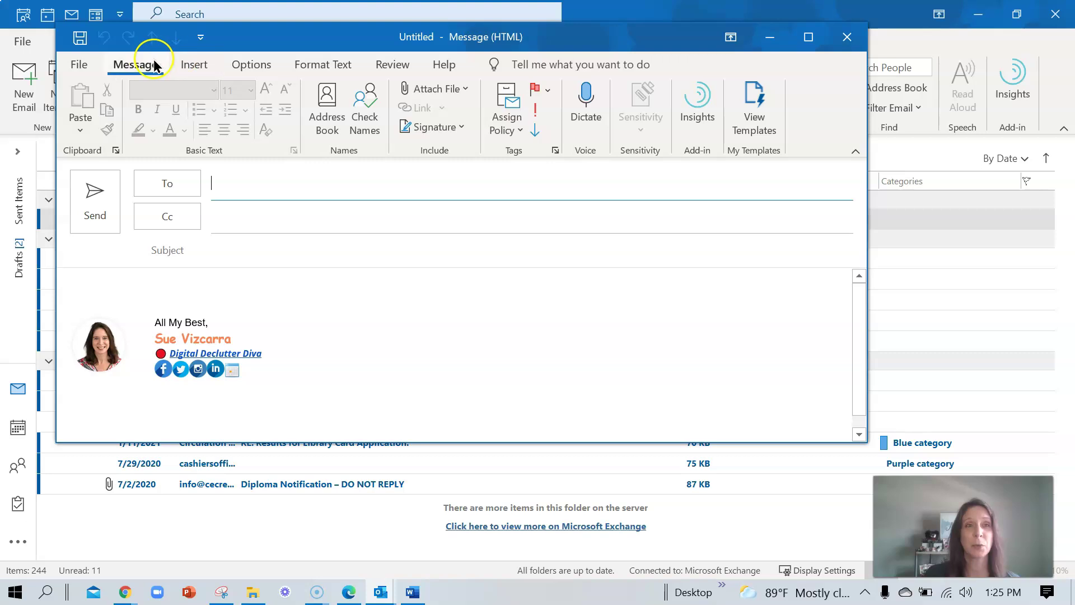
left_click(190, 64)
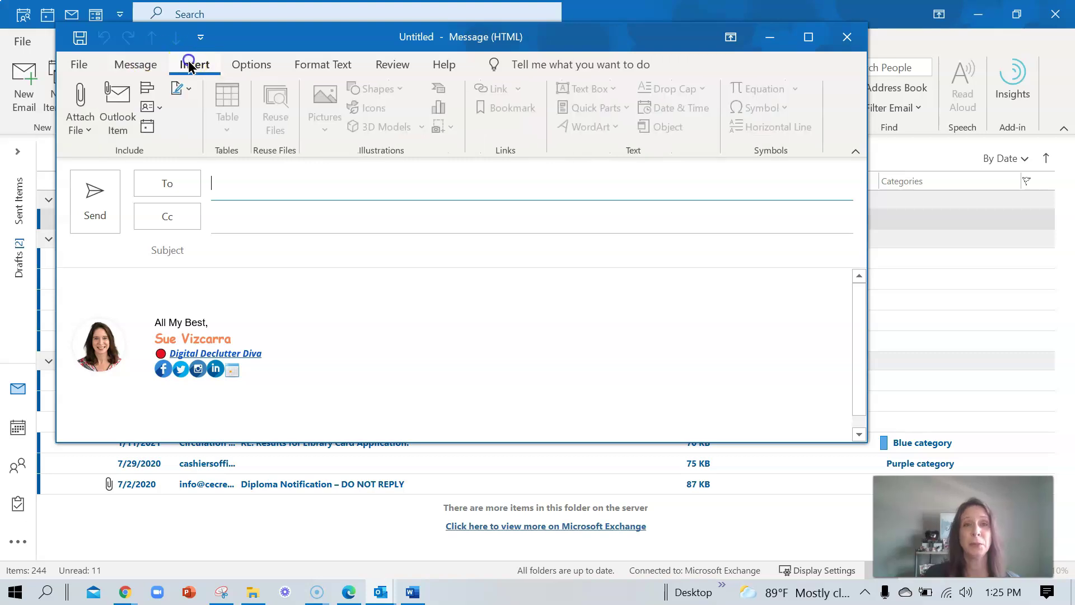
left_click(90, 127)
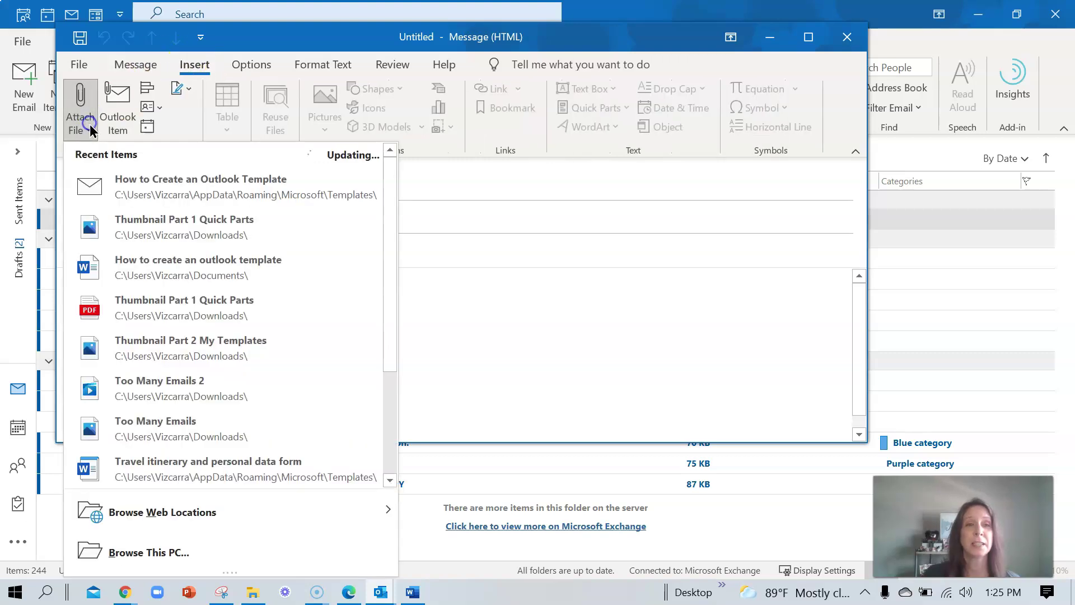
left_click(154, 552)
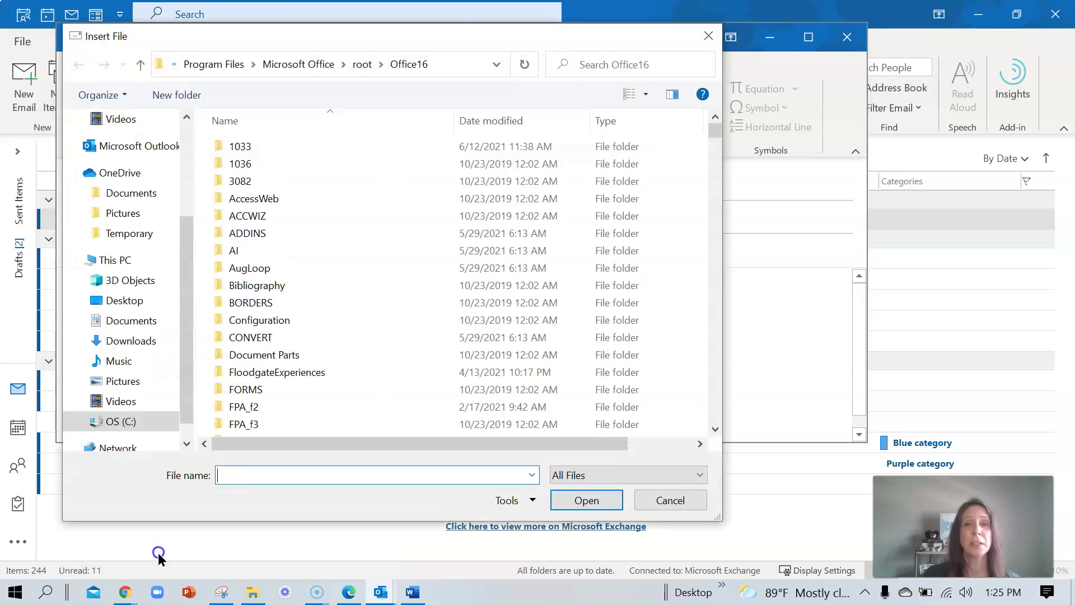
left_click_drag(184, 366, 184, 200)
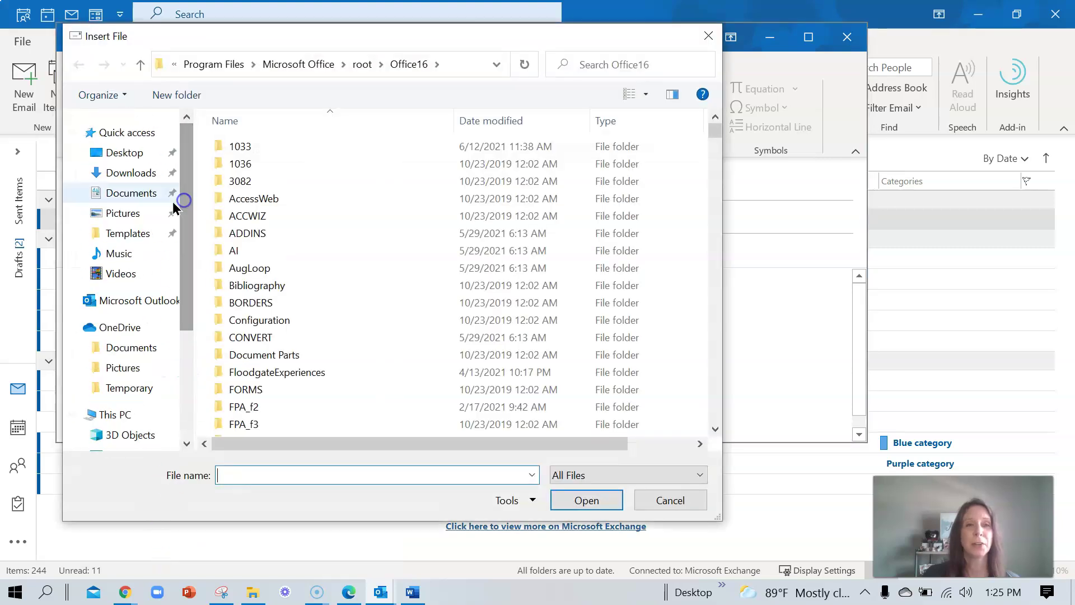
left_click(121, 234)
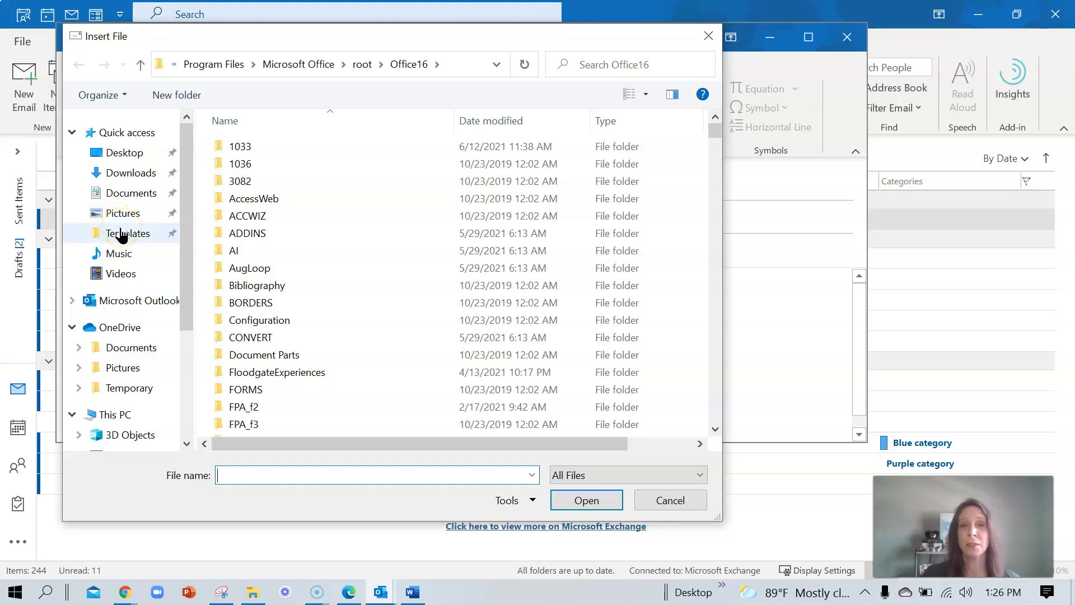
left_click(121, 234)
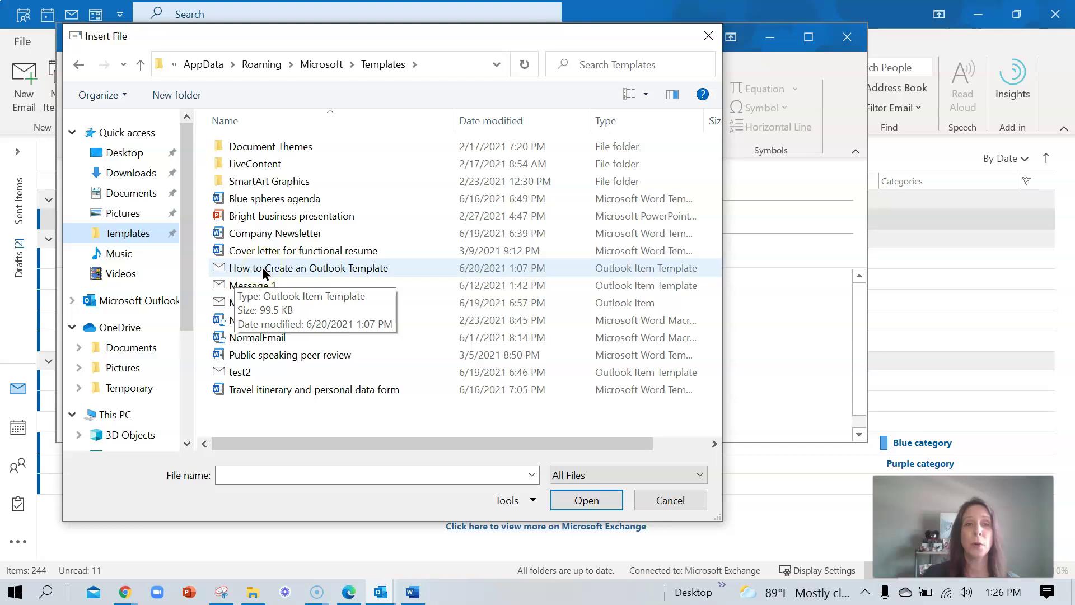
left_click(264, 271)
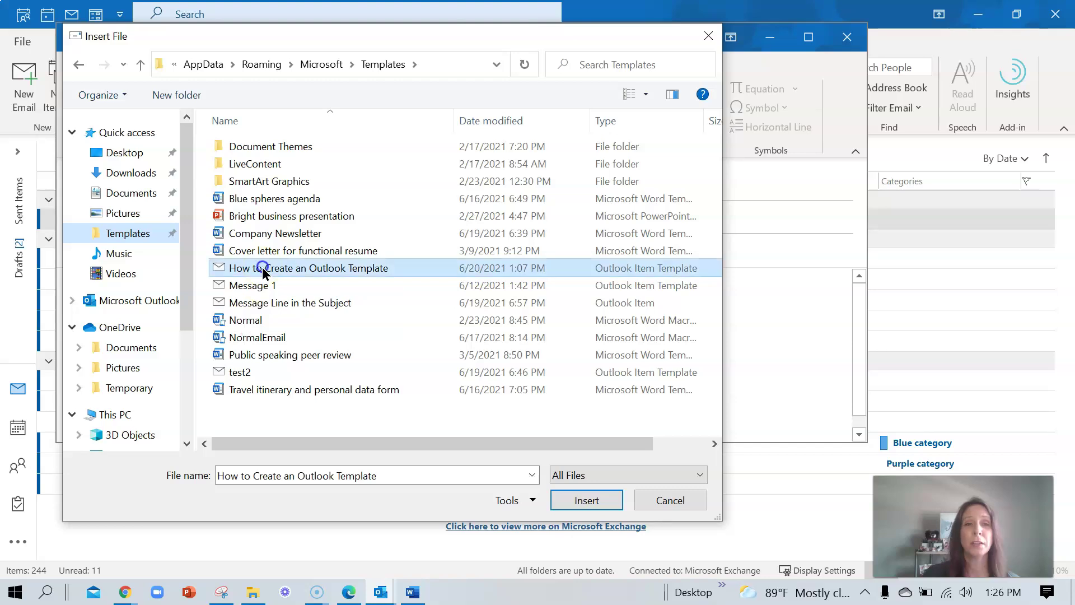
left_click(593, 504)
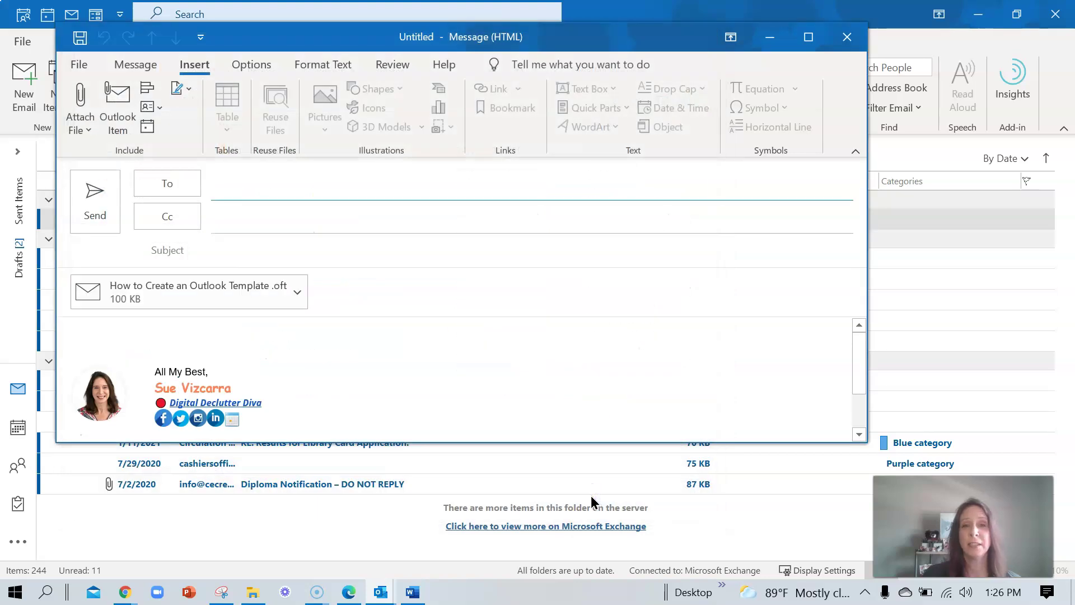